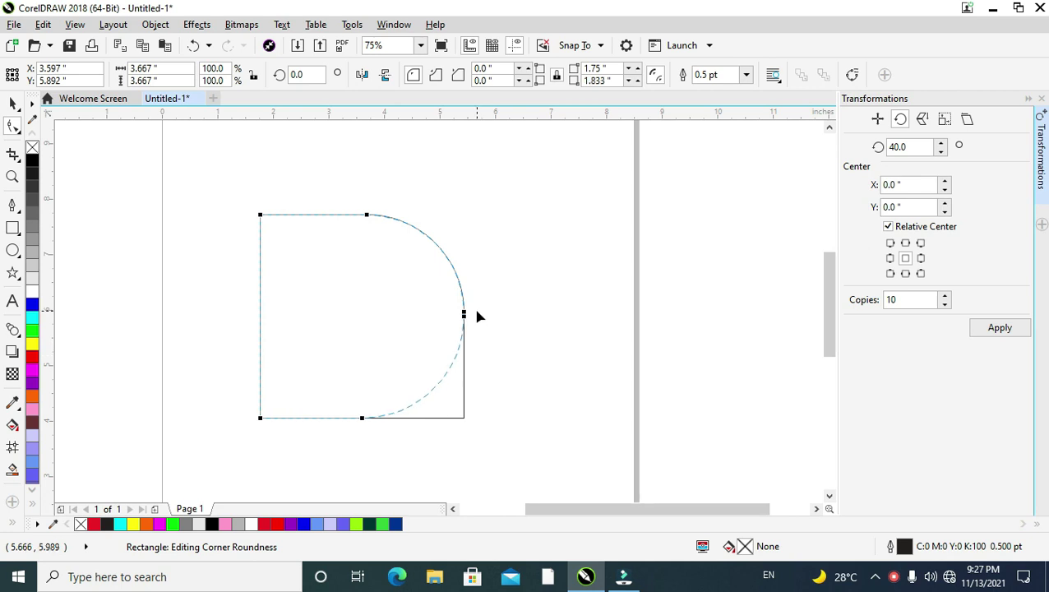
# Round the D shape's upper-left corner to about 0.31 inches and its lower-left corner to about 0.30 inches.
pyautogui.moveTo(260, 217); pyautogui.dragTo(276, 215)
pyautogui.moveTo(262, 418); pyautogui.dragTo(272, 389)
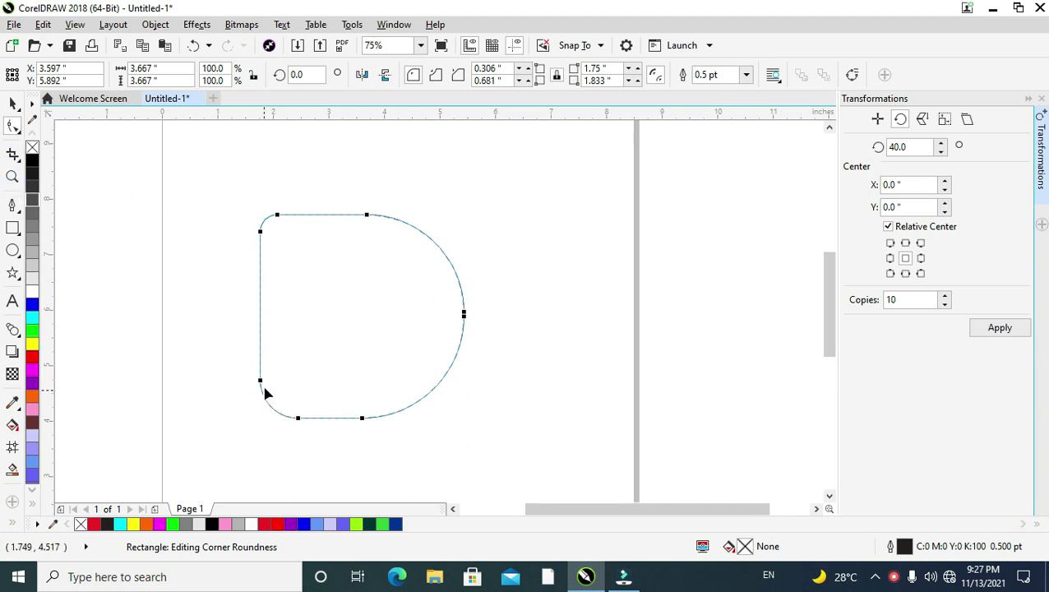
pyautogui.moveTo(260, 383); pyautogui.dragTo(265, 402)
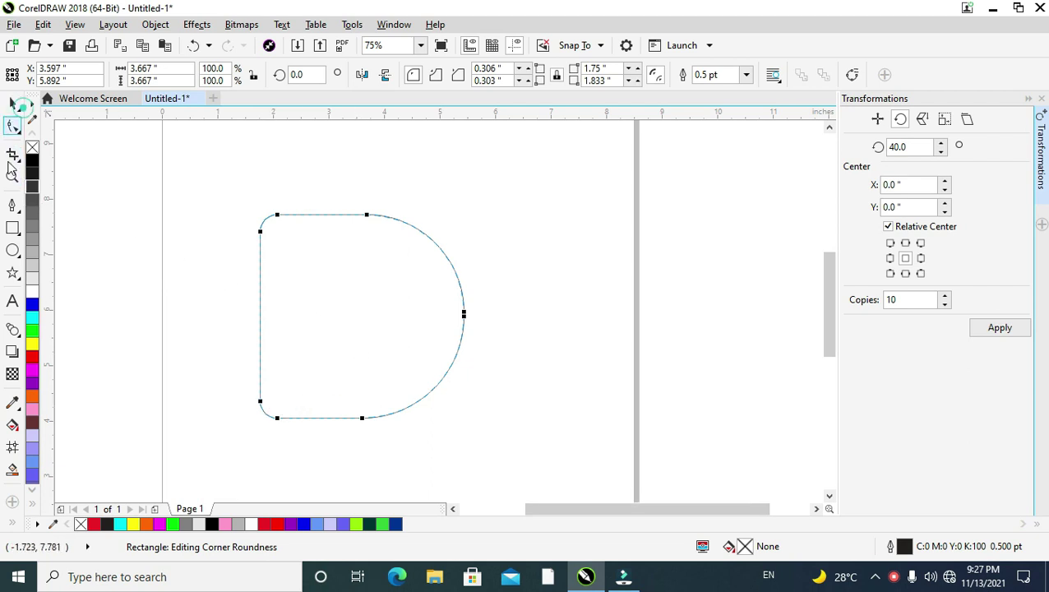
# Draw a square about 1.68 inches wide beside the D shape, on its left.
pyautogui.click(12, 227)
pyautogui.moveTo(116, 204); pyautogui.dragTo(211, 299)
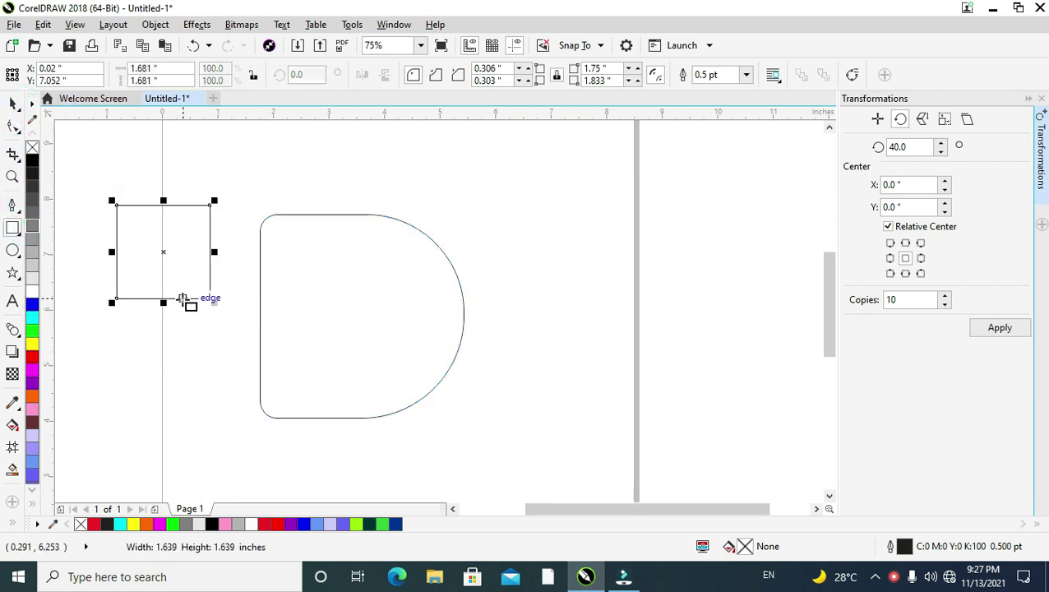
# Rotate the square to 45 degrees and place it inside the D shape as a diamond about 2.1 inches across.
pyautogui.click(19, 103)
pyautogui.moveTo(87, 173); pyautogui.dragTo(227, 329)
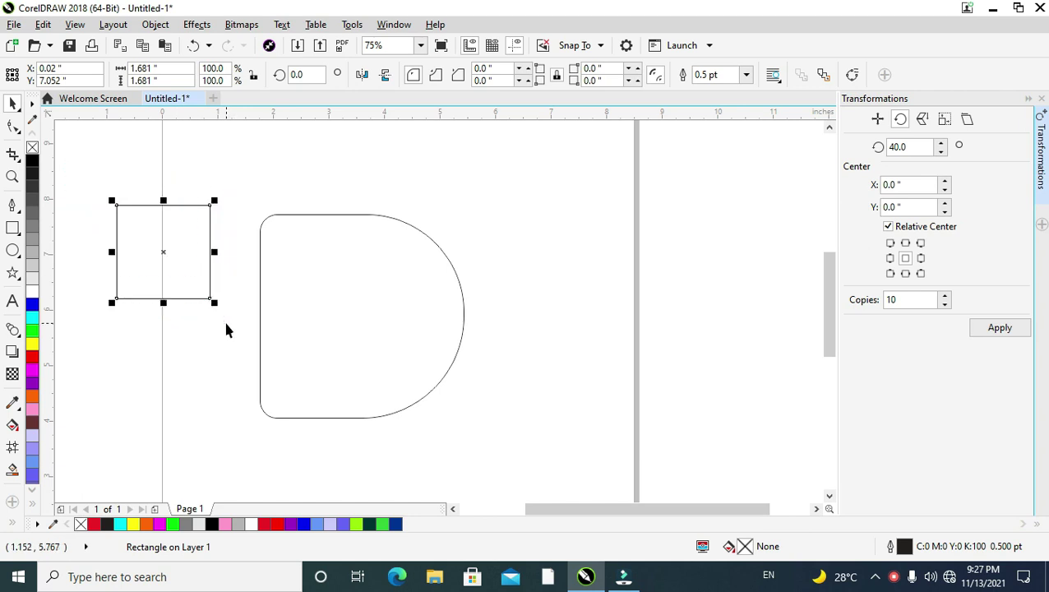
pyautogui.click(301, 73)
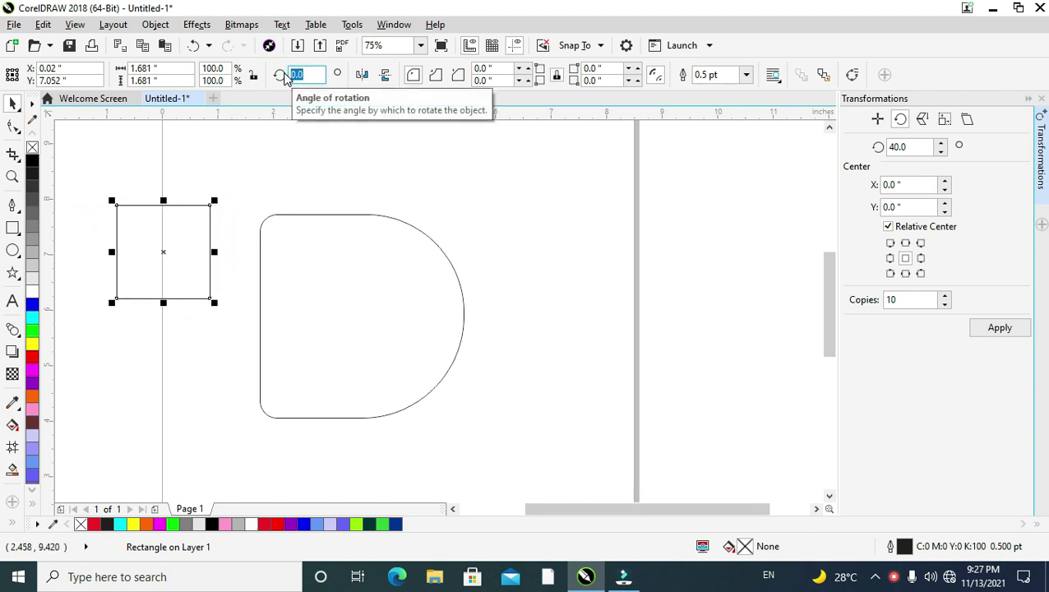
pyautogui.write('9')
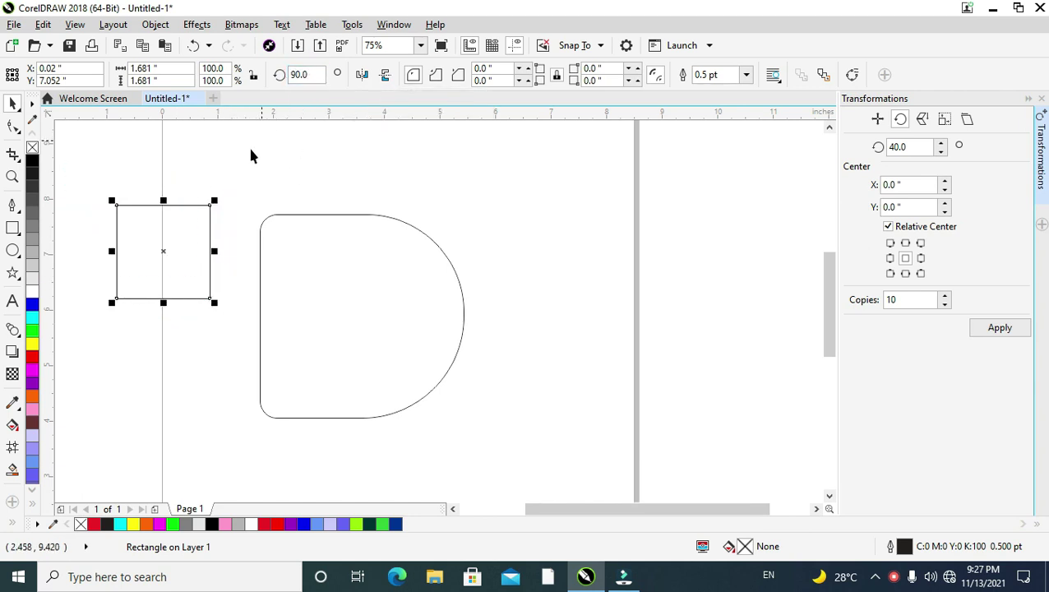
pyautogui.click(202, 216)
pyautogui.moveTo(215, 194); pyautogui.dragTo(393, 278)
pyautogui.click(222, 188)
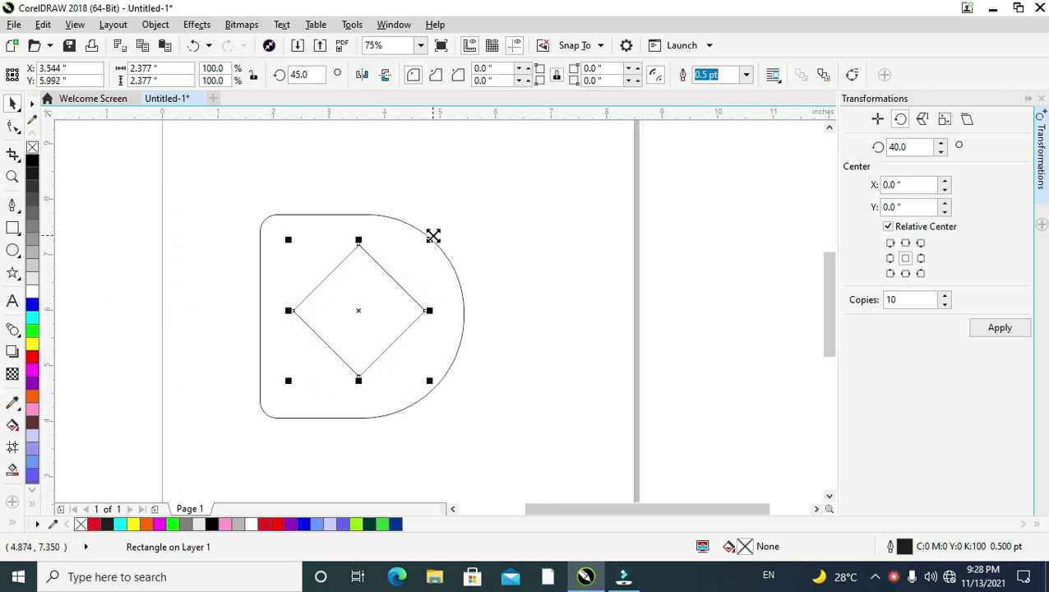
pyautogui.moveTo(433, 236); pyautogui.dragTo(421, 248)
# Set the outline width of the D shape and the diamond to 1.5 pt and align their centers.
pyautogui.moveTo(508, 194); pyautogui.dragTo(211, 451)
pyautogui.click(667, 77)
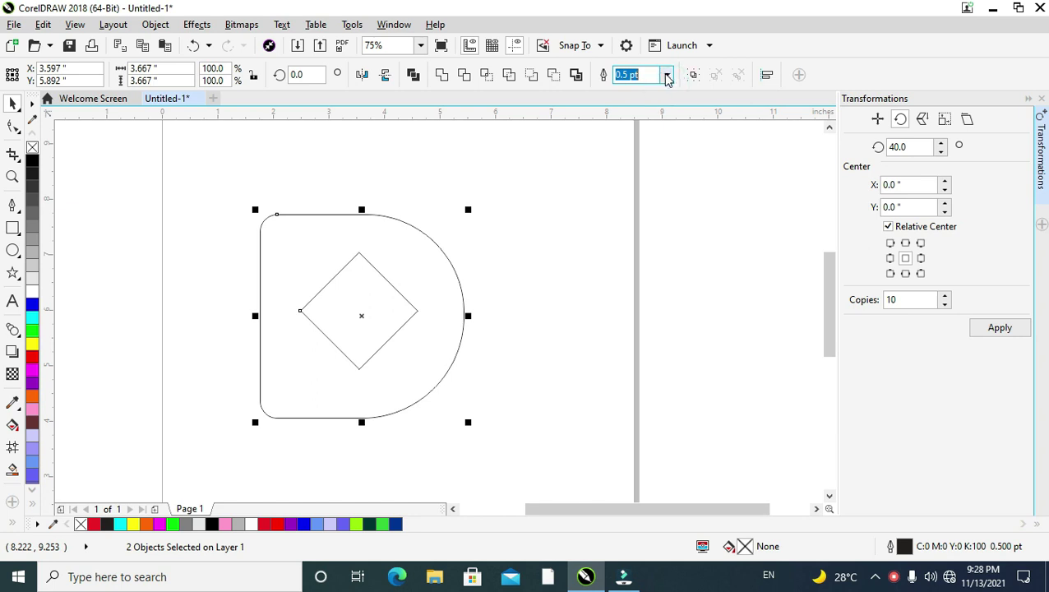
pyautogui.click(620, 149)
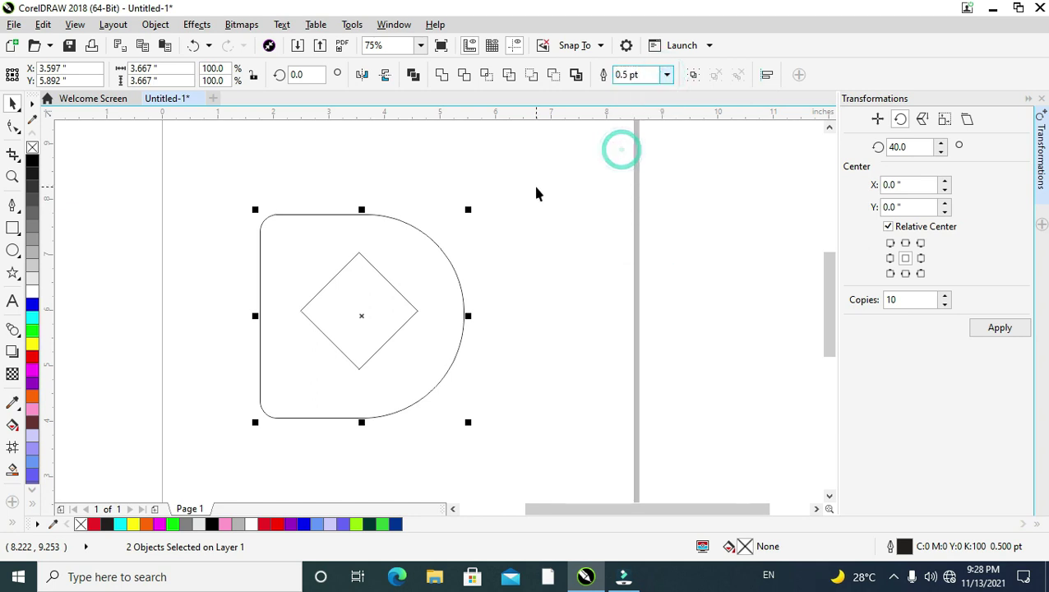
pyautogui.moveTo(524, 171); pyautogui.dragTo(179, 469)
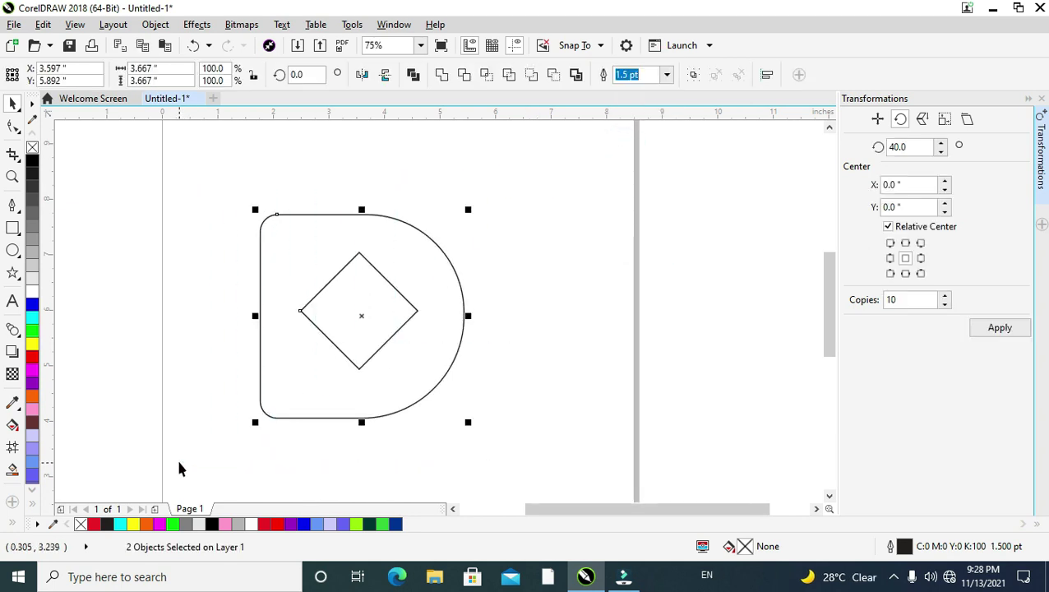
pyautogui.click(496, 234)
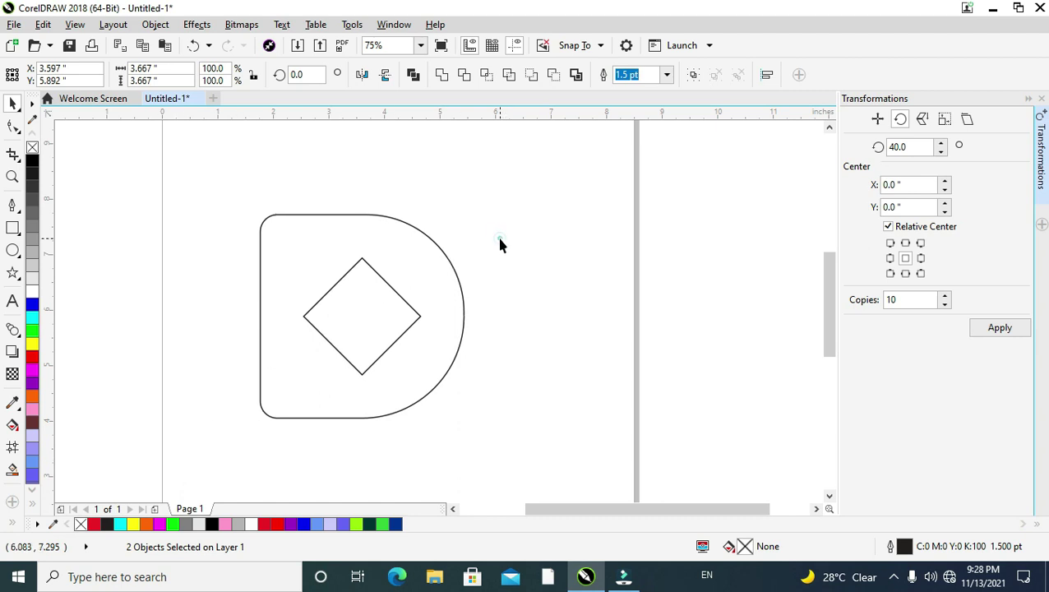
# Draw a straight Pen line from the diamond's top corner to the D shape's left edge near the upper-left corner.
pyautogui.click(365, 265)
pyautogui.click(12, 206)
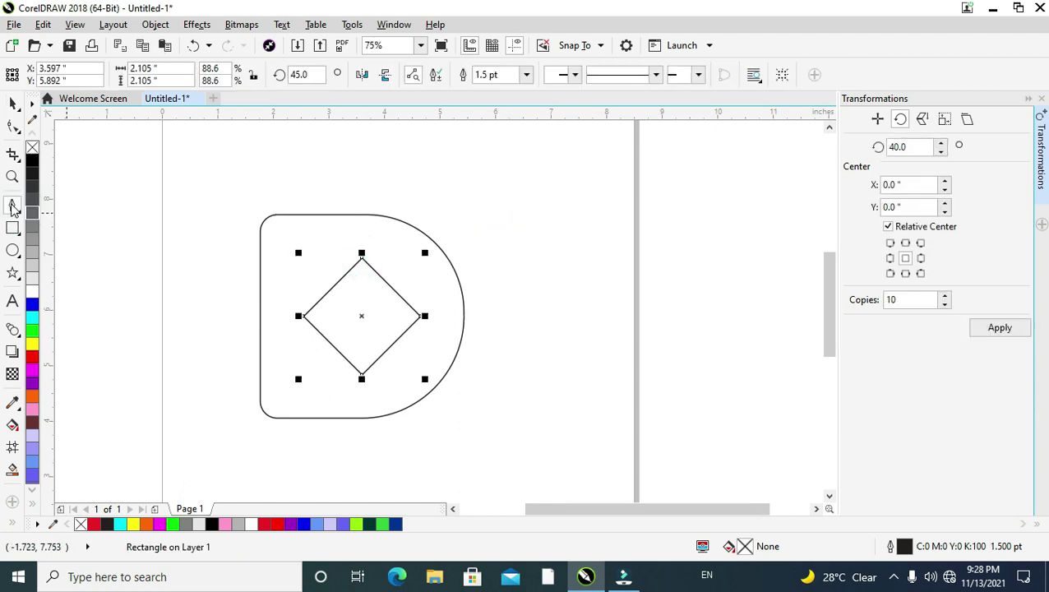
pyautogui.click(362, 255)
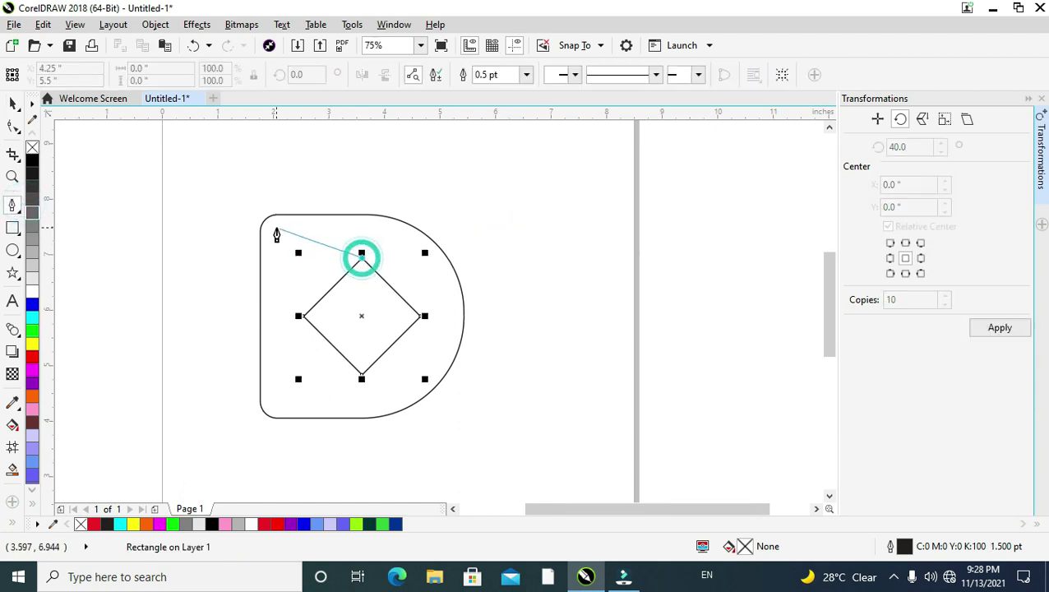
pyautogui.doubleClick(262, 228)
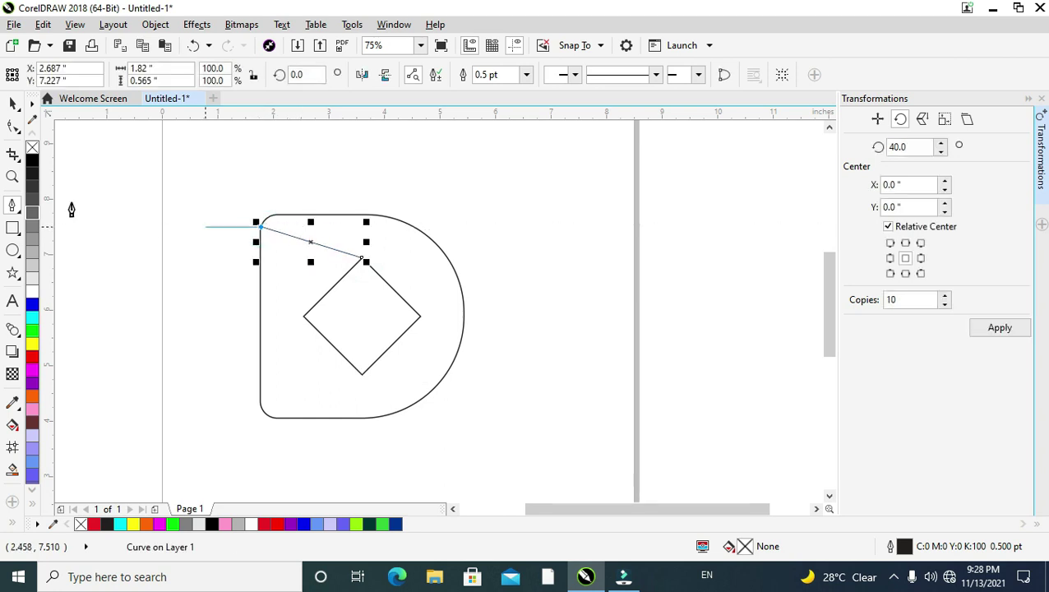
pyautogui.click(258, 225)
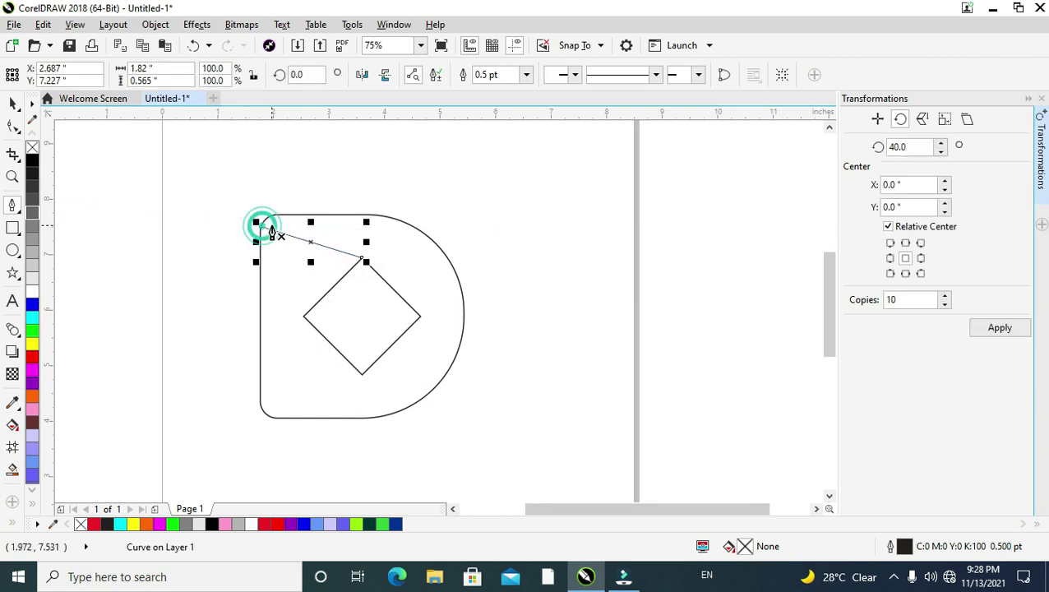
# Convert the Pen line to a curve and bend it upward into an arc ending at the diamond's top corner.
pyautogui.click(20, 125)
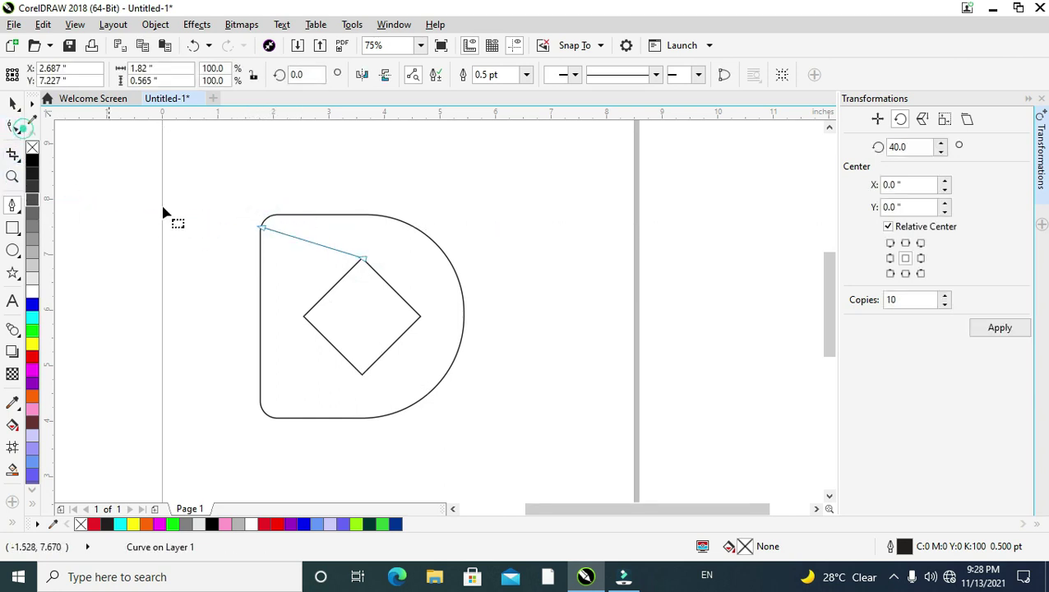
pyautogui.click(308, 241)
pyautogui.rightClick(307, 241)
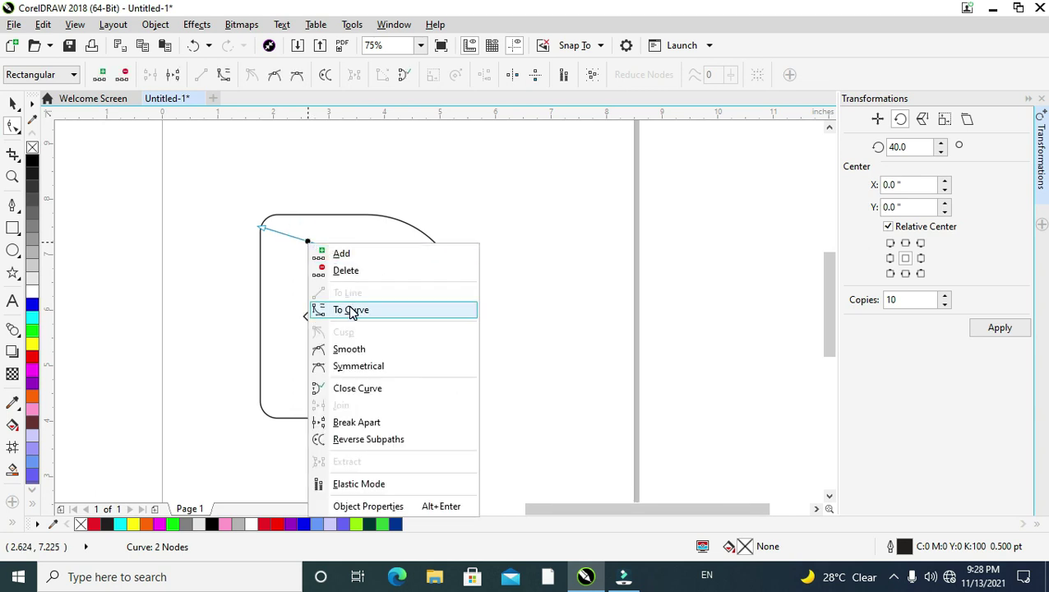
pyautogui.click(351, 311)
pyautogui.moveTo(292, 238); pyautogui.dragTo(374, 244)
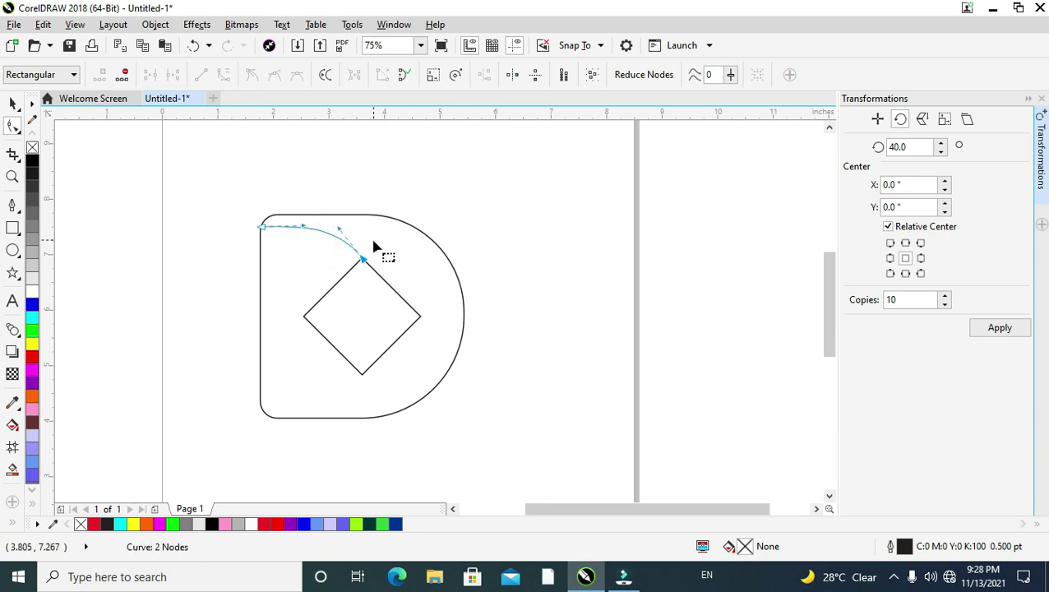
pyautogui.click(16, 107)
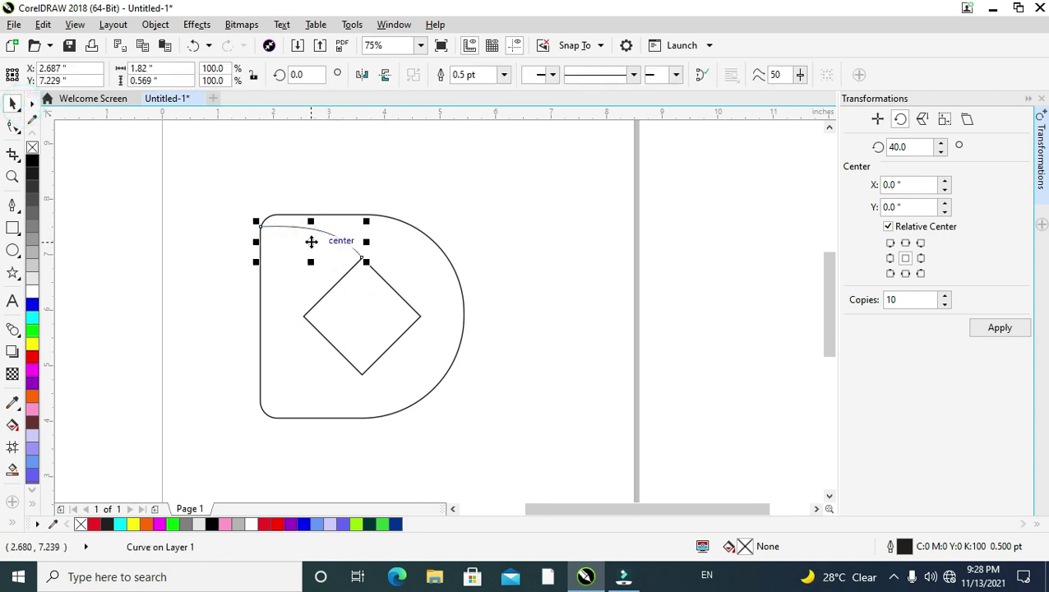
pyautogui.click(311, 241)
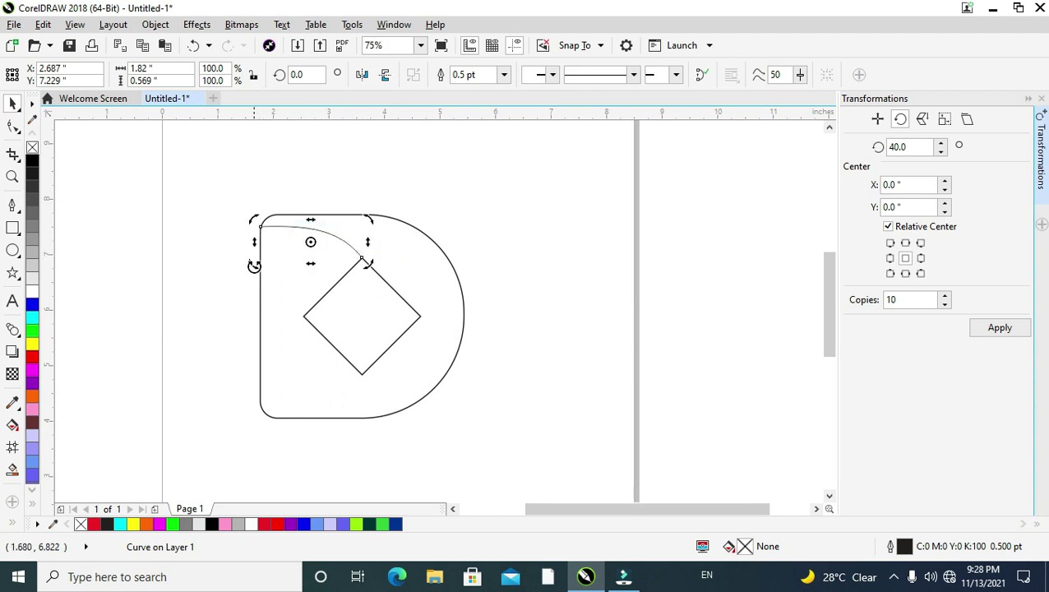
pyautogui.moveTo(254, 265); pyautogui.dragTo(259, 307)
pyautogui.hotkey('ctrl', 'z')
# Duplicate the arc near the diamond's left corner and rotate the copy to about 59.5 degrees.
pyautogui.click(333, 196)
pyautogui.click(329, 235)
pyautogui.moveTo(309, 243); pyautogui.dragTo(293, 326)
pyautogui.click(293, 326)
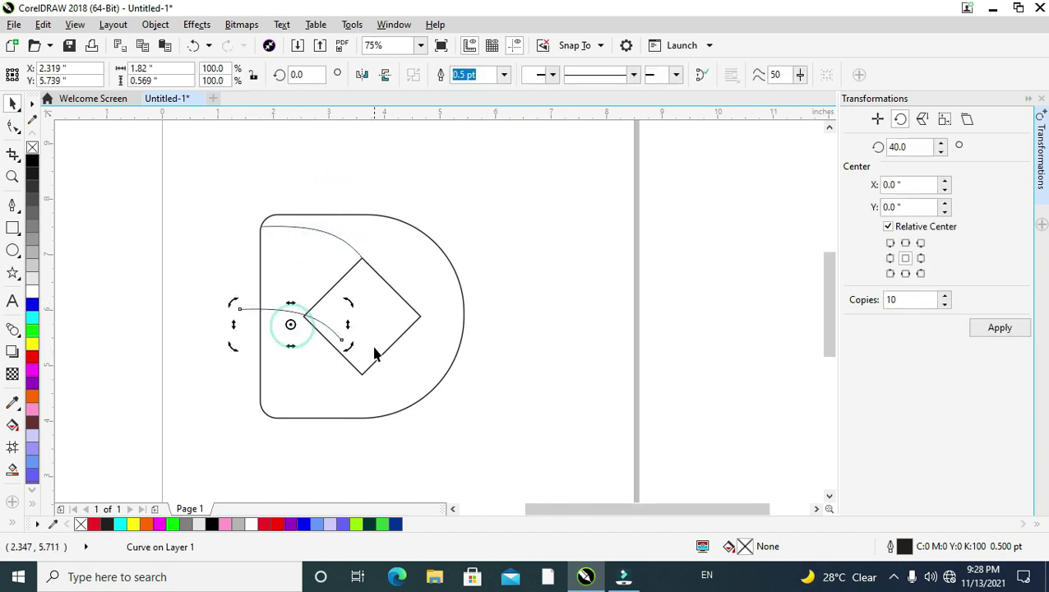
pyautogui.moveTo(352, 347); pyautogui.dragTo(363, 273)
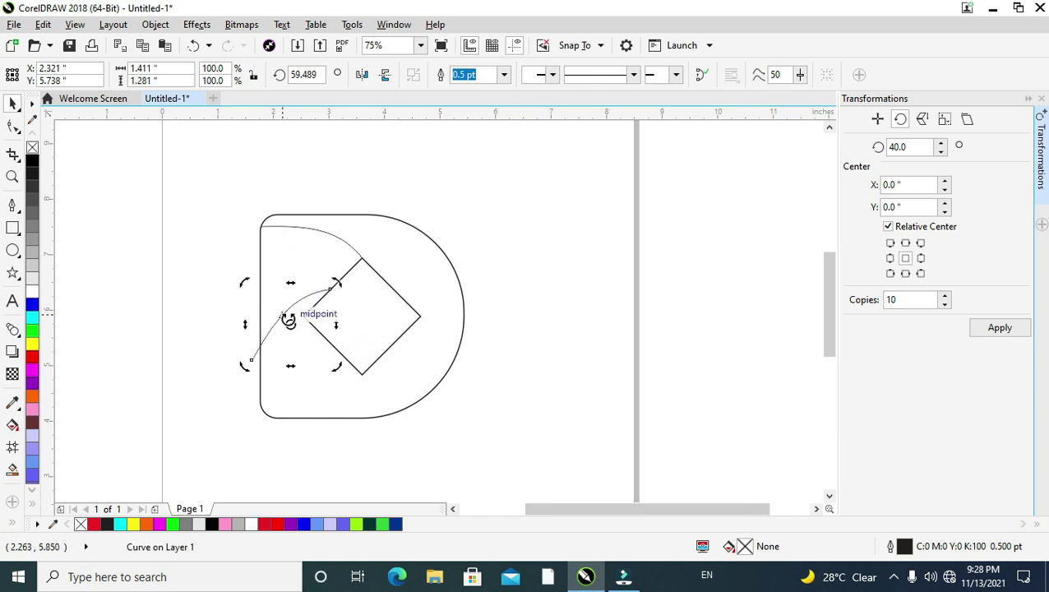
# Move the copied arc down and rotate it to about 94 degrees so it passes through the diamond's left corner.
pyautogui.click(280, 318)
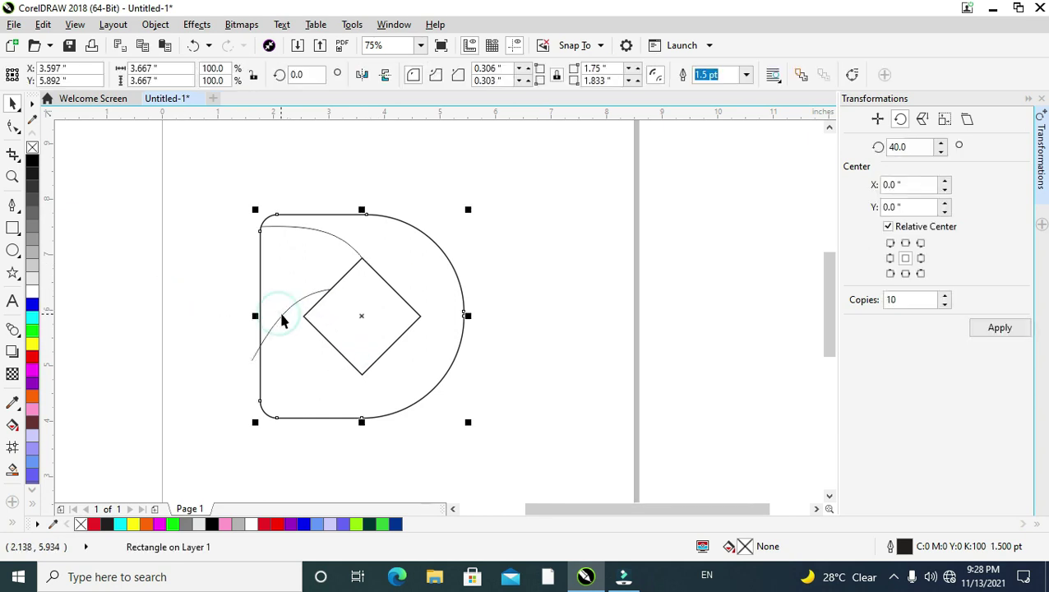
pyautogui.click(281, 313)
pyautogui.moveTo(282, 316); pyautogui.dragTo(290, 346)
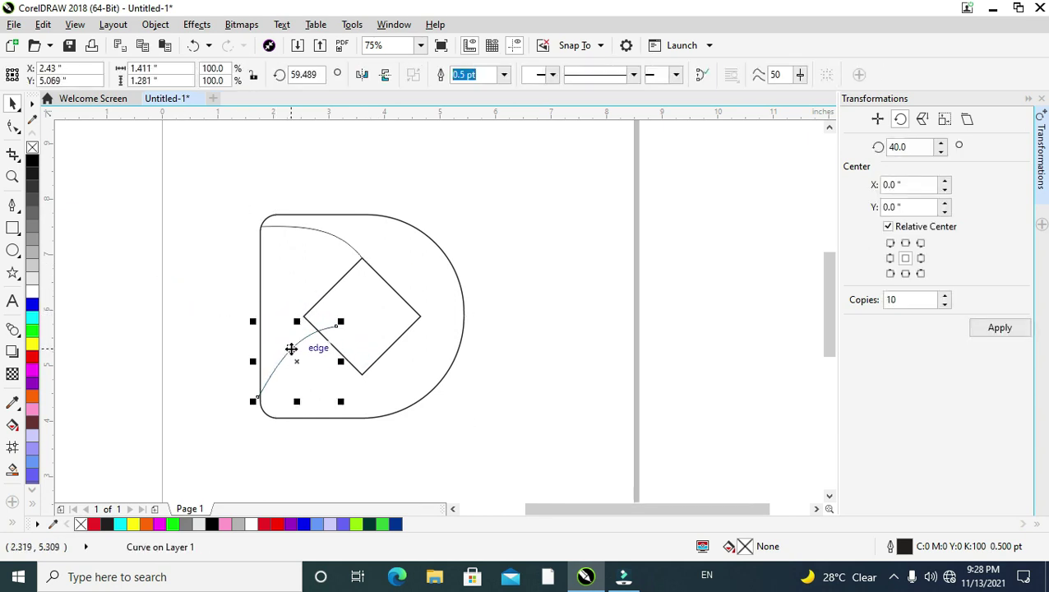
pyautogui.click(290, 346)
pyautogui.moveTo(349, 323); pyautogui.dragTo(322, 276)
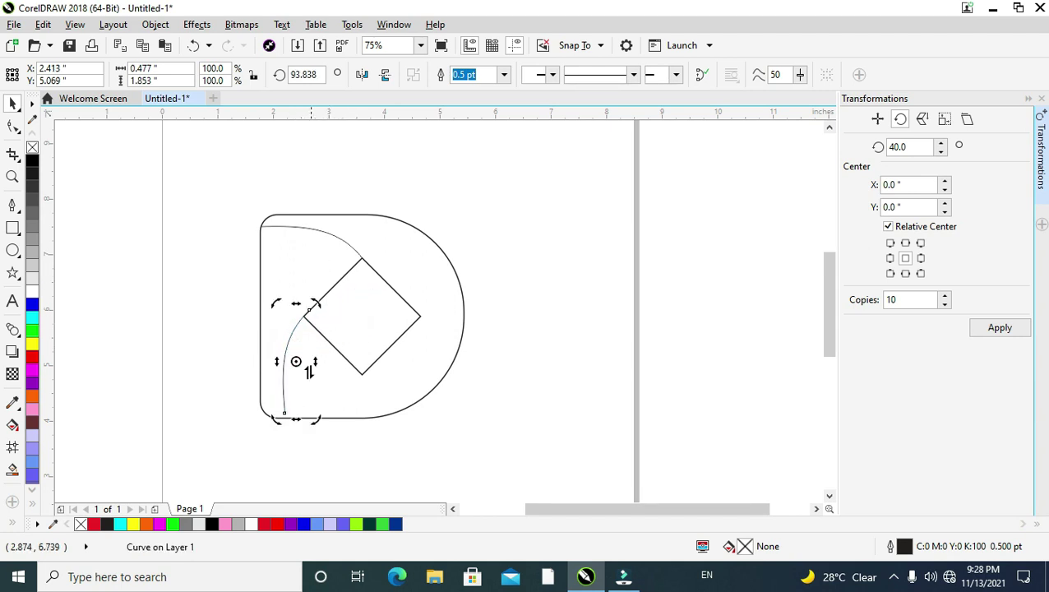
# Extend the lower end node of the copied arc to the D shape's bottom edge.
pyautogui.click(313, 445)
pyautogui.click(282, 402)
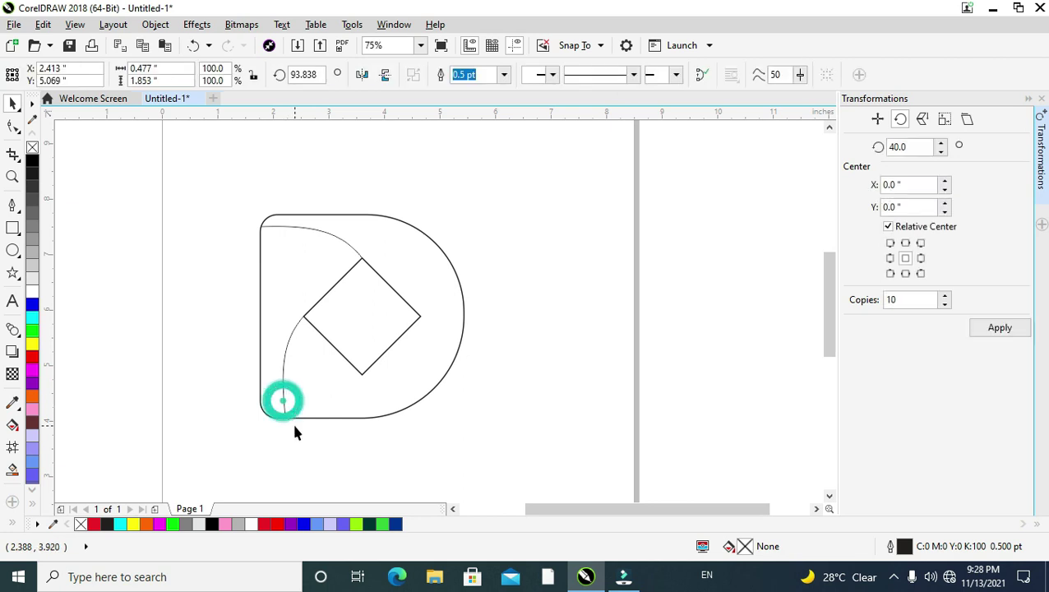
pyautogui.click(286, 415)
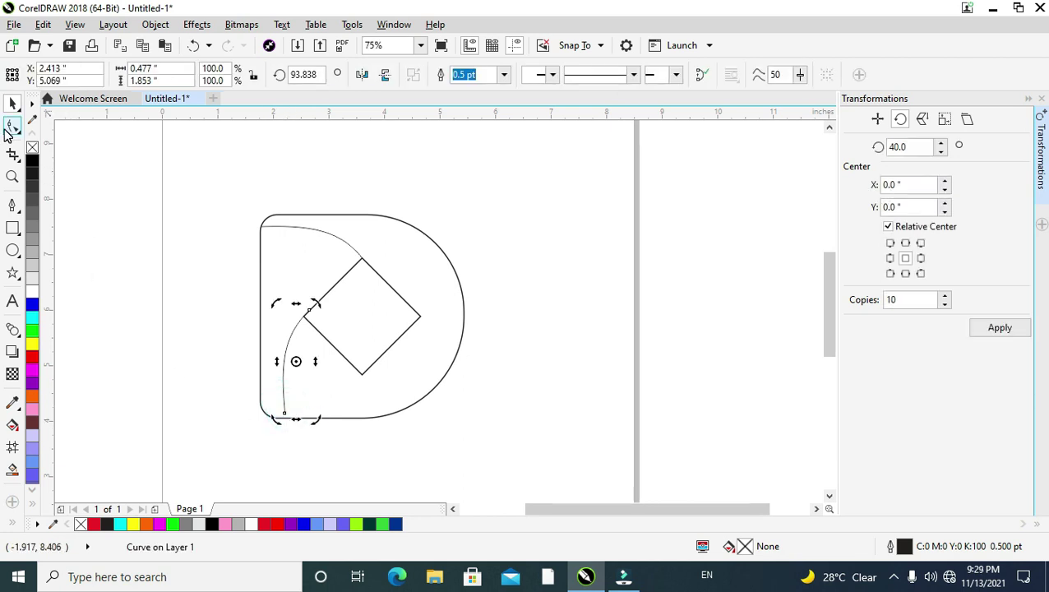
pyautogui.click(10, 129)
pyautogui.click(285, 415)
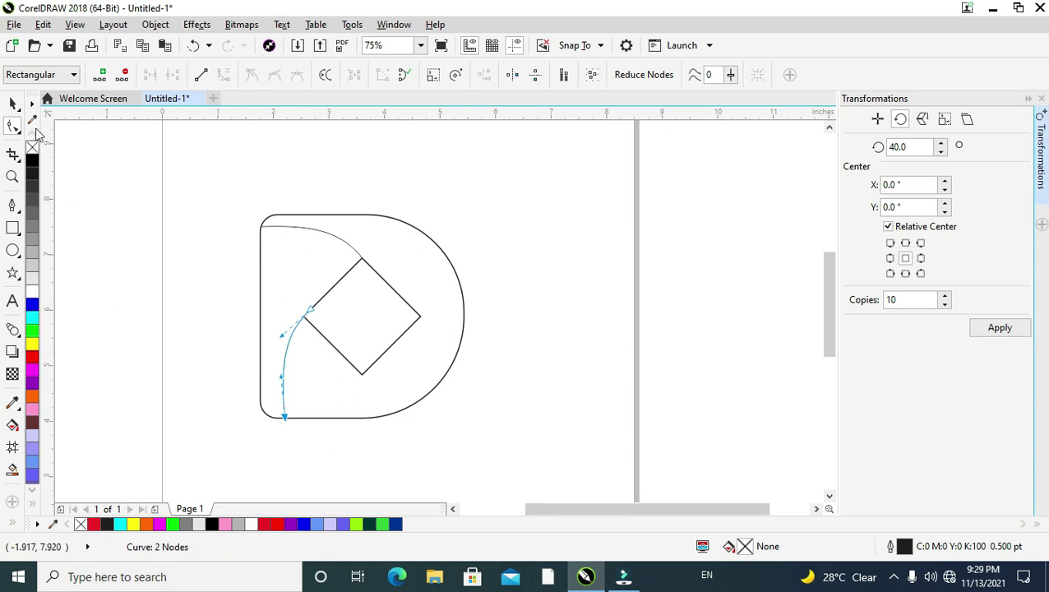
pyautogui.click(12, 104)
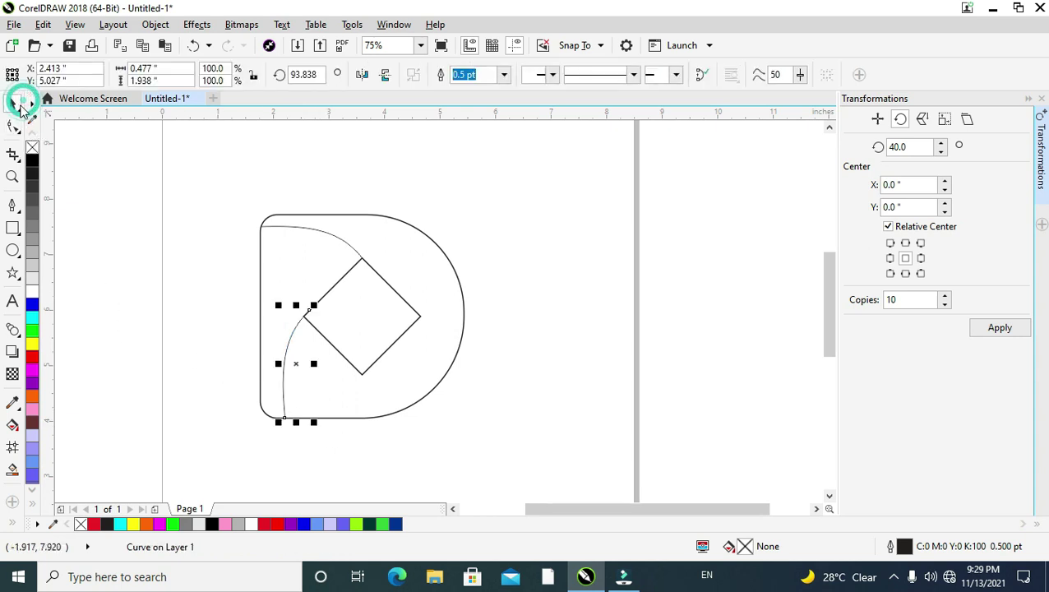
# Duplicate the lower-left arc below the diamond and rotate the copy to about 164 degrees.
pyautogui.click(296, 435)
pyautogui.click(284, 386)
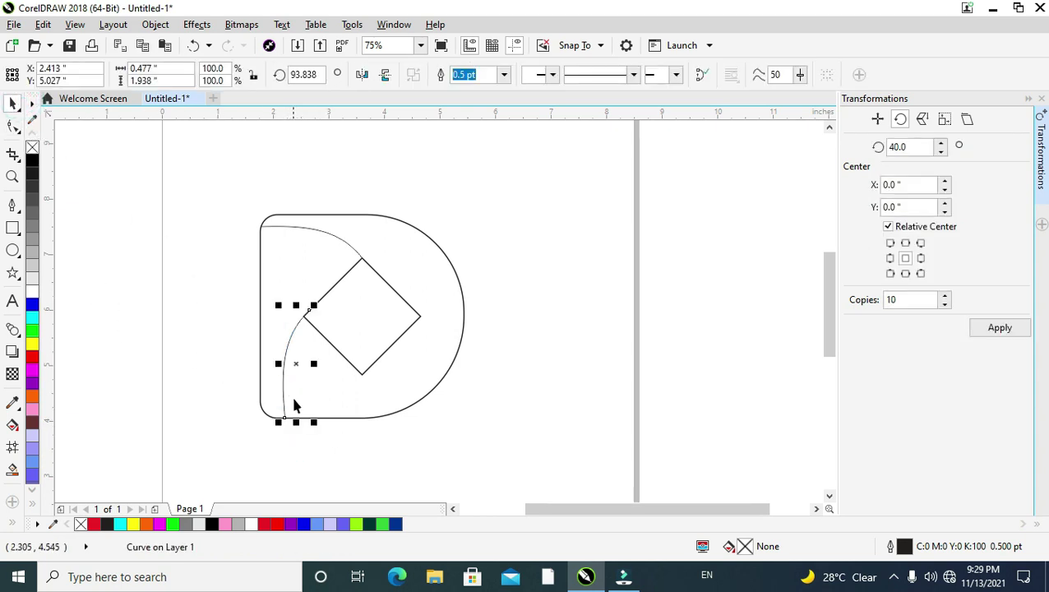
pyautogui.moveTo(296, 364); pyautogui.dragTo(353, 381)
pyautogui.click(342, 424)
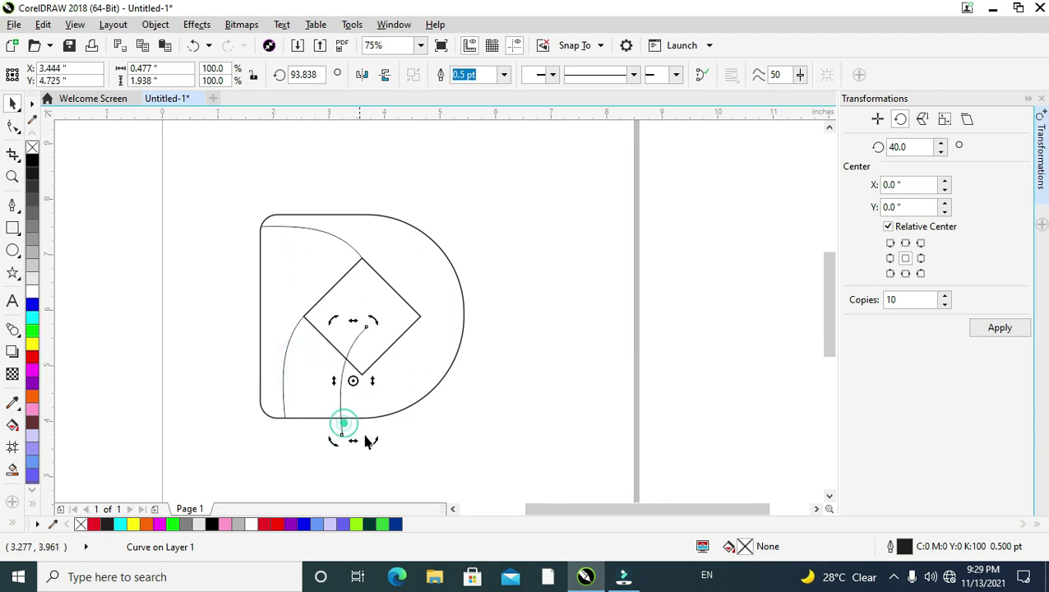
pyautogui.moveTo(371, 439); pyautogui.dragTo(454, 384)
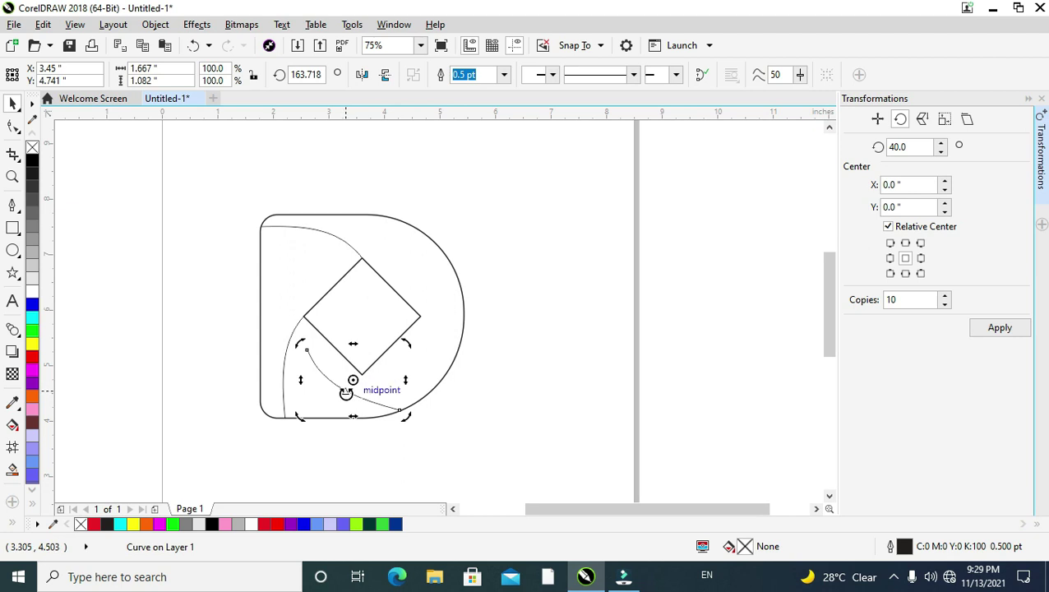
# Move the third arc right to the diamond's bottom corner and rotate it to about 174 degrees.
pyautogui.click(508, 424)
pyautogui.moveTo(343, 388); pyautogui.dragTo(382, 388)
pyautogui.click(428, 406)
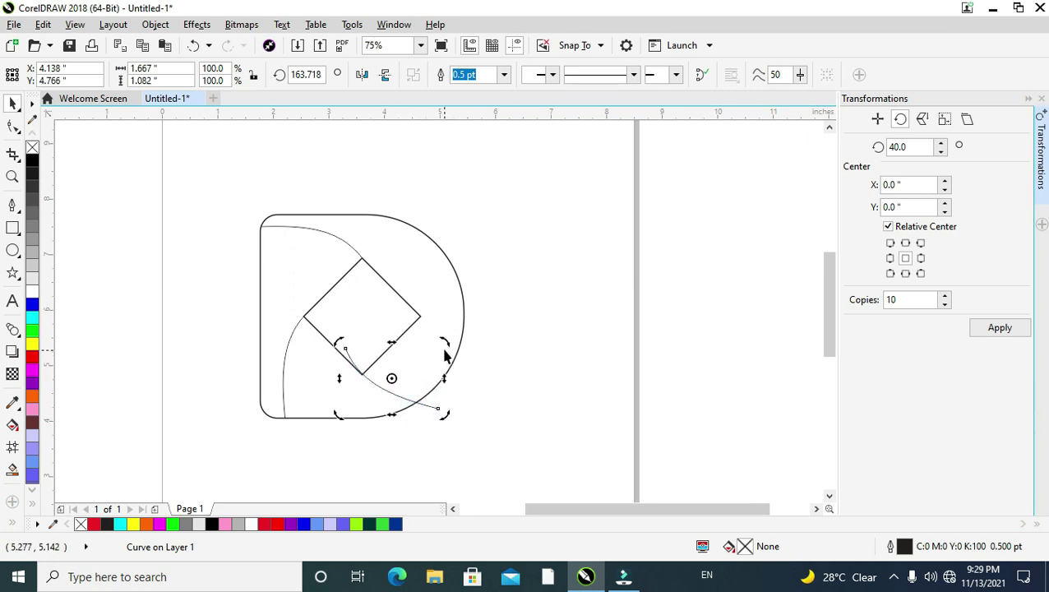
pyautogui.moveTo(444, 355); pyautogui.dragTo(445, 323)
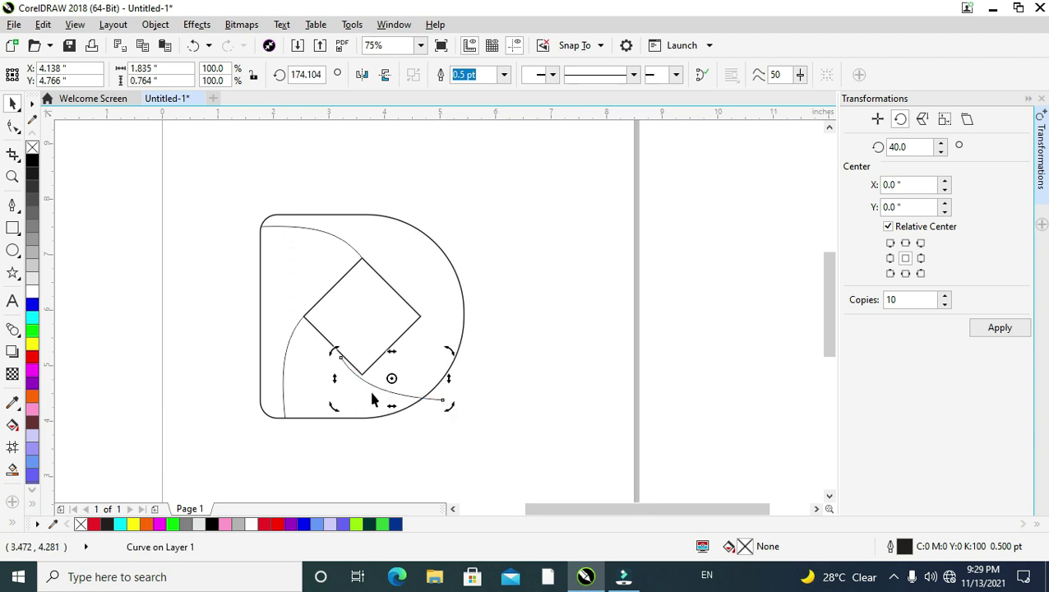
pyautogui.moveTo(375, 385); pyautogui.dragTo(392, 379)
pyautogui.click(480, 345)
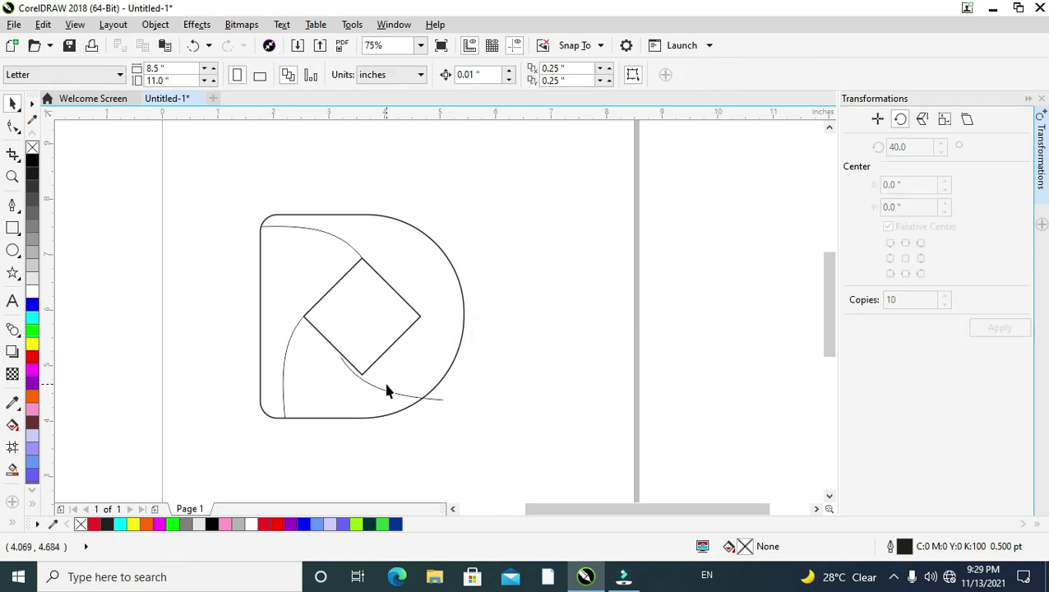
# Adjust the third arc's end nodes so it runs from the diamond's bottom corner to just past the D's lower-right edge.
pyautogui.click(386, 390)
pyautogui.moveTo(387, 391)
pyautogui.mouseDown()
pyautogui.moveTo(446, 401)
pyautogui.moveTo(449, 381)
pyautogui.moveTo(411, 392)
pyautogui.moveTo(411, 408)
pyautogui.moveTo(362, 372)
pyautogui.moveTo(391, 403)
pyautogui.moveTo(374, 400)
pyautogui.moveTo(386, 394)
pyautogui.mouseUp()
pyautogui.click(15, 136)
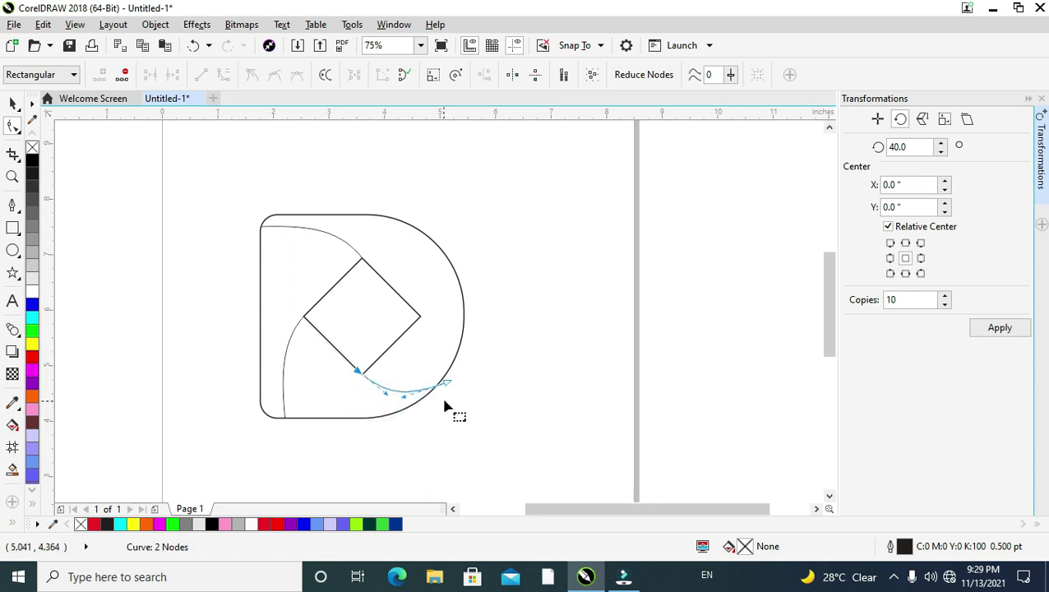
pyautogui.moveTo(454, 390); pyautogui.dragTo(443, 384)
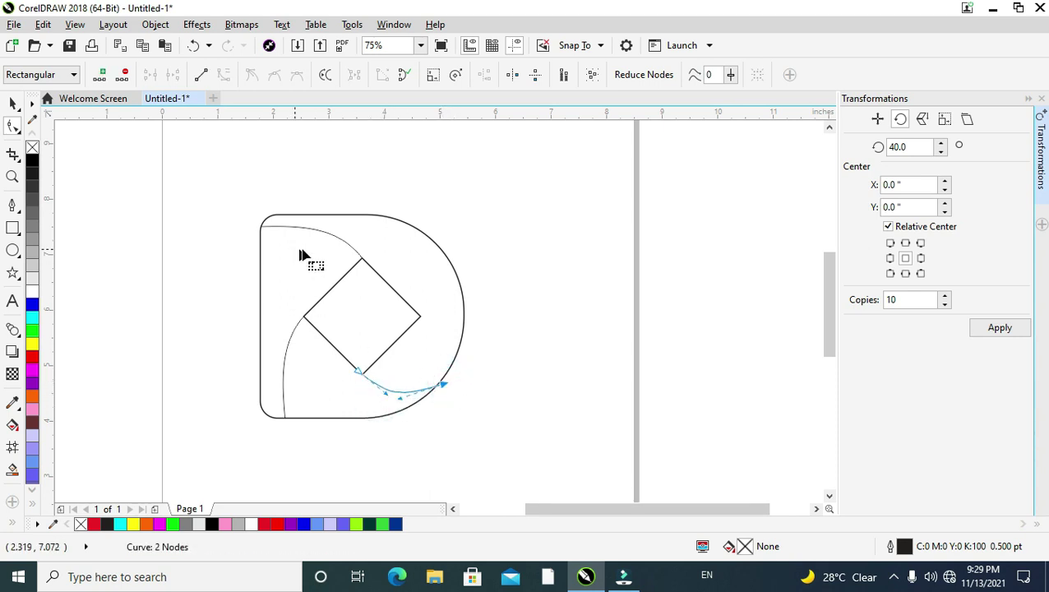
pyautogui.click(14, 105)
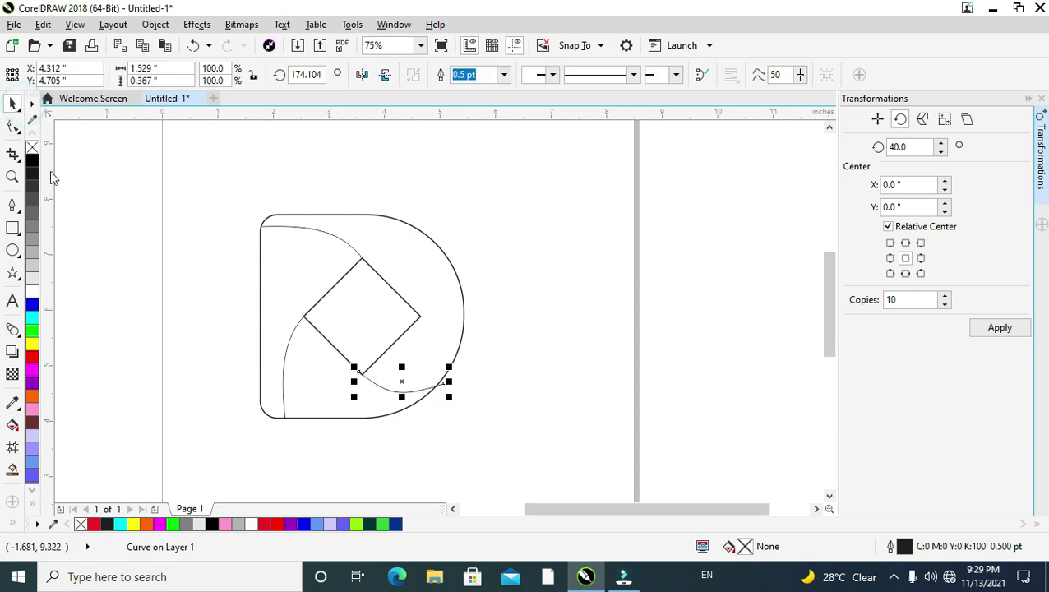
# Draw a curved Pen line from the diamond's right corner through the D's upper-right edge, ending just outside the outline.
pyautogui.click(12, 205)
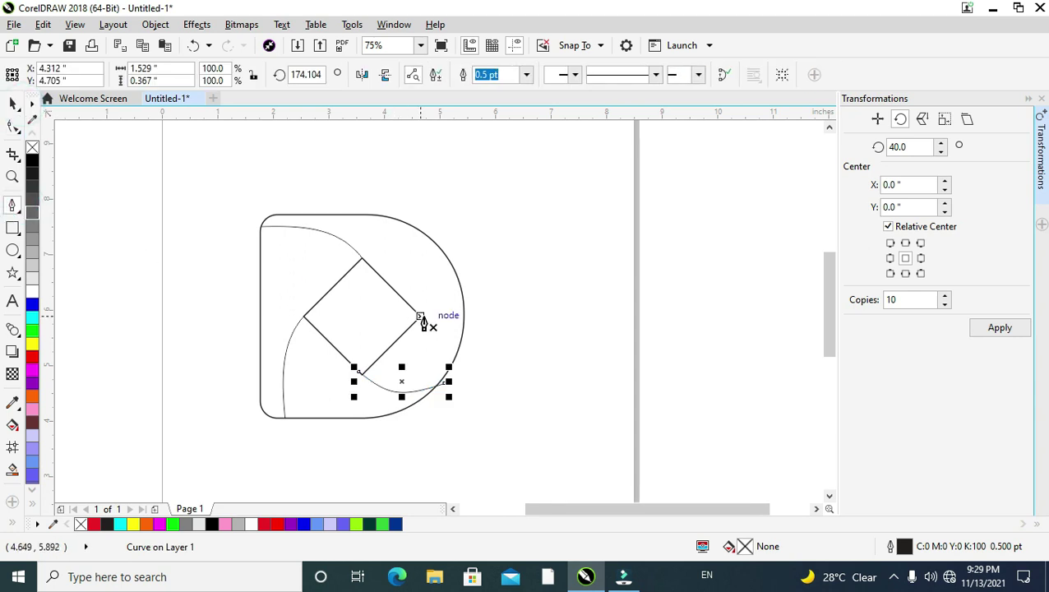
pyautogui.click(421, 317)
pyautogui.moveTo(426, 237); pyautogui.dragTo(412, 218)
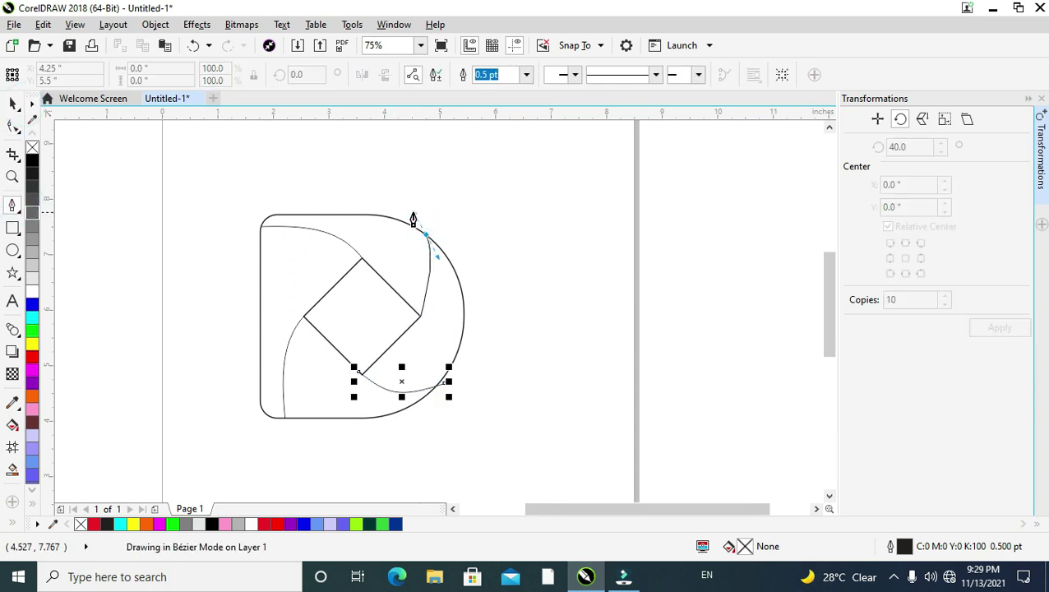
pyautogui.click(406, 212)
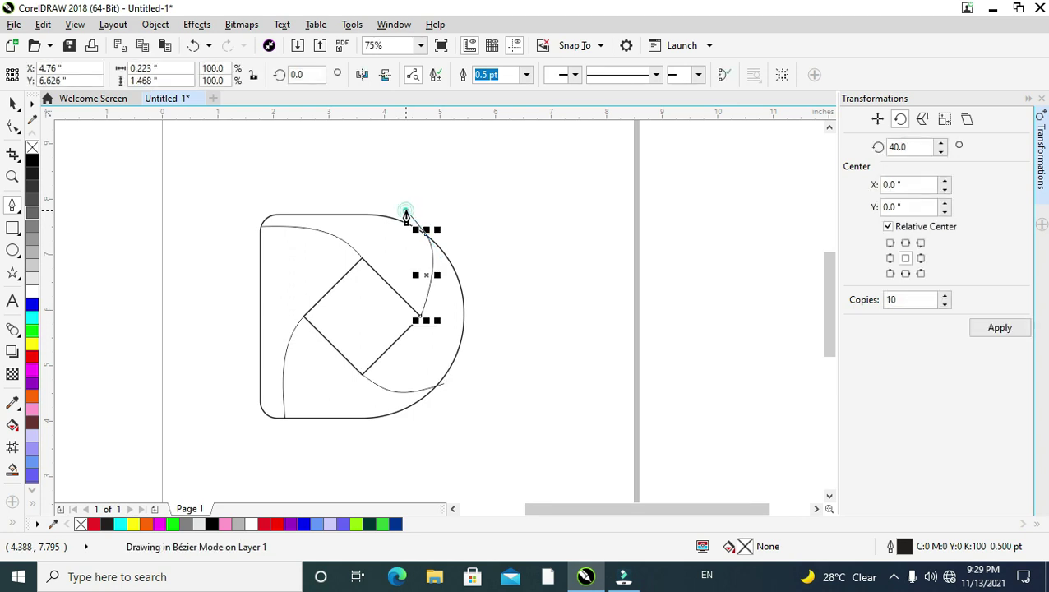
pyautogui.doubleClick(405, 205)
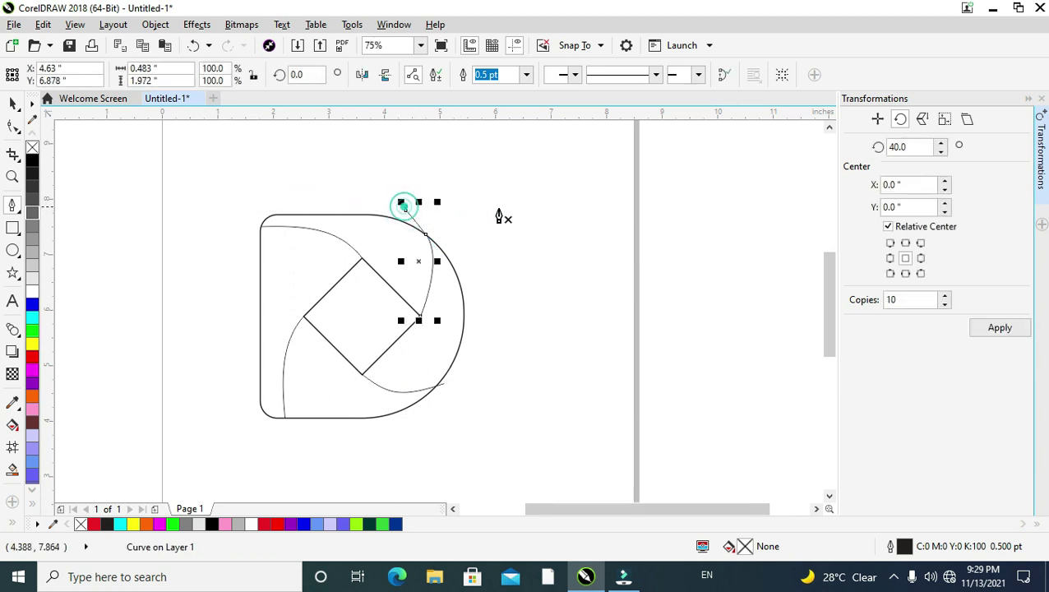
pyautogui.click(12, 105)
pyautogui.click(497, 233)
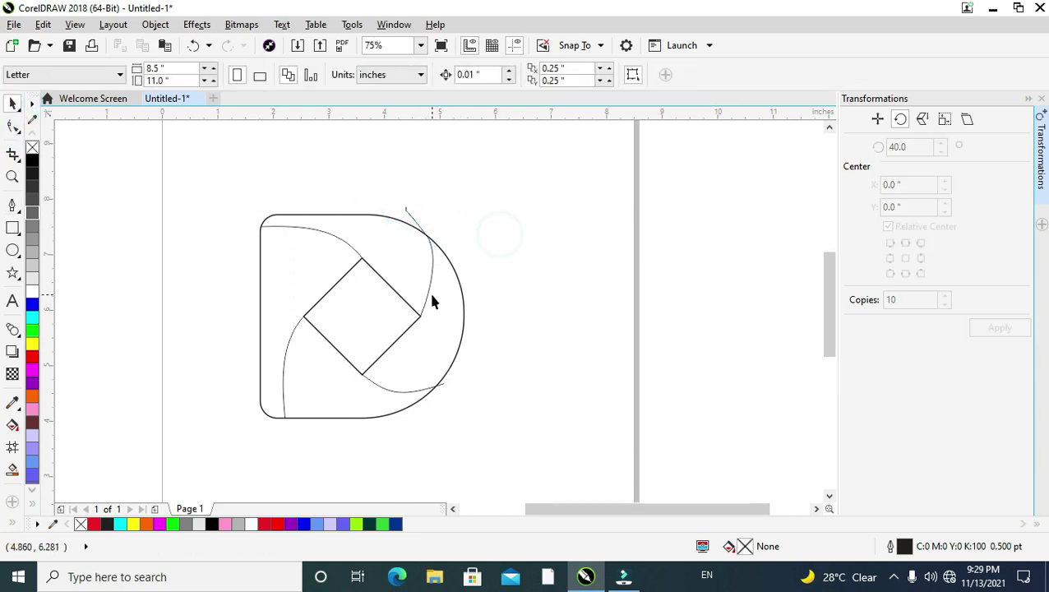
pyautogui.click(426, 304)
pyautogui.scroll(2, 429, 305)
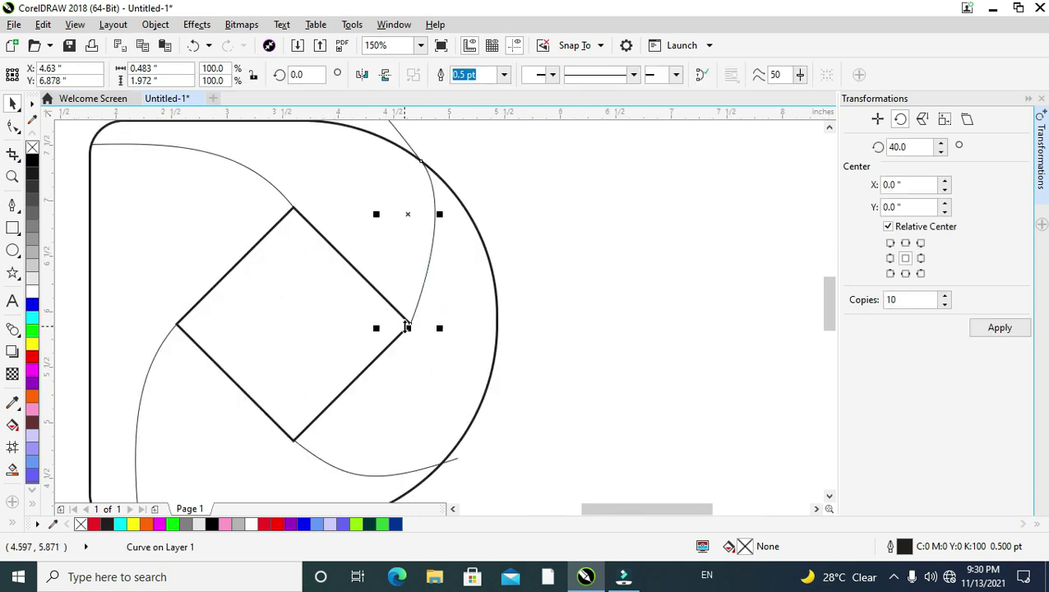
pyautogui.click(575, 275)
pyautogui.scroll(-2, 555, 293)
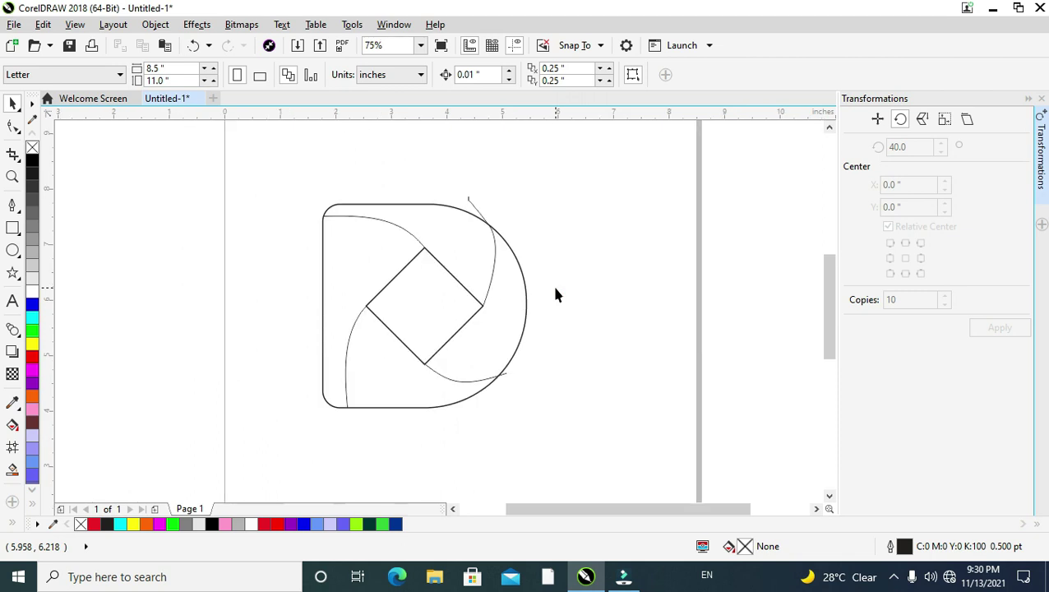
# Fill the four regions around the diamond with red using Smart Fill, leaving the diamond empty.
pyautogui.click(501, 376)
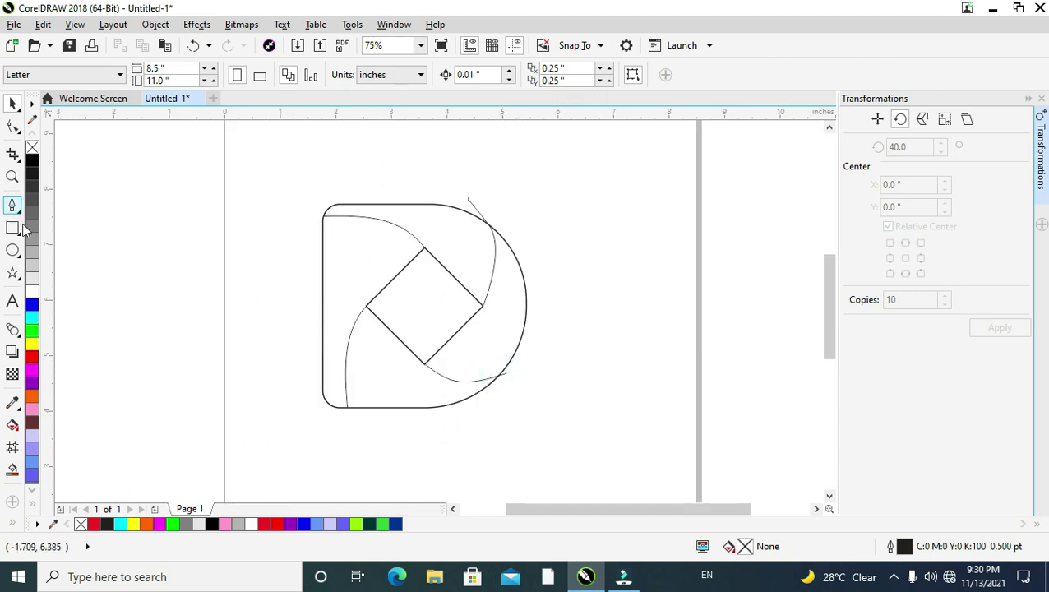
pyautogui.click(12, 471)
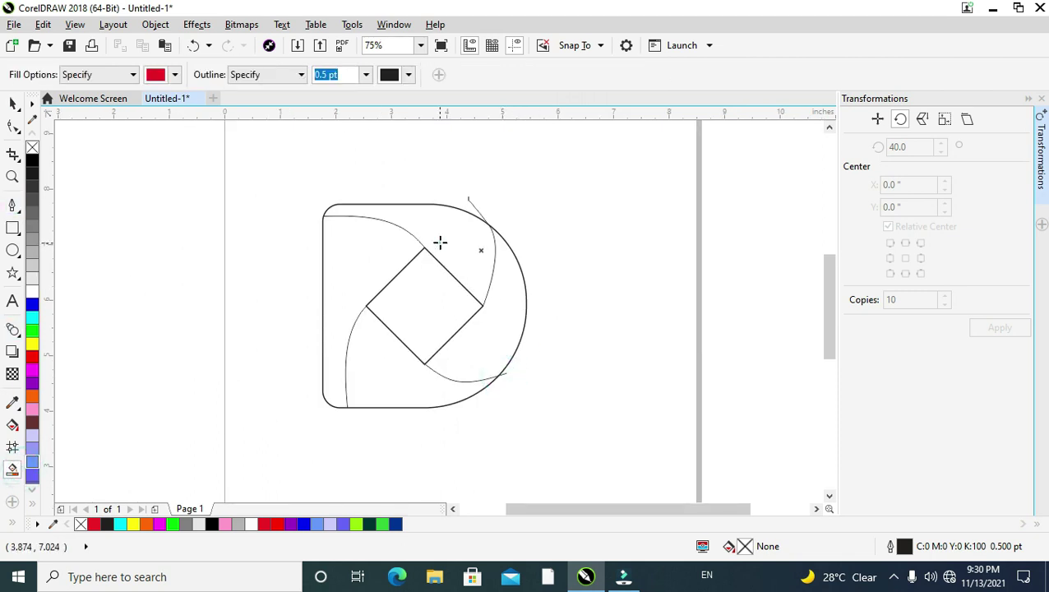
pyautogui.click(440, 242)
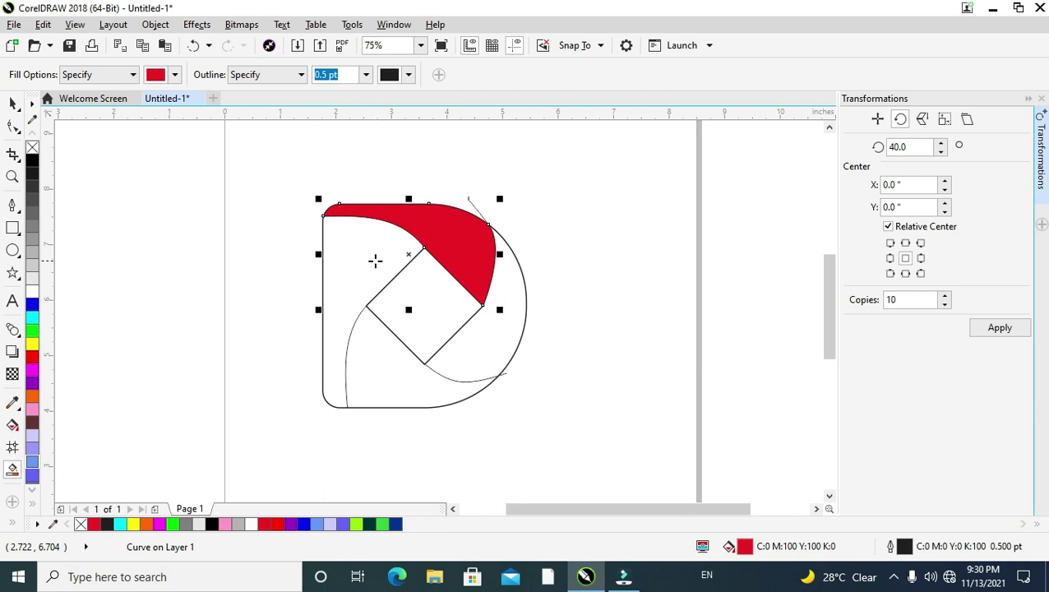
pyautogui.click(374, 261)
pyautogui.click(384, 345)
pyautogui.click(477, 342)
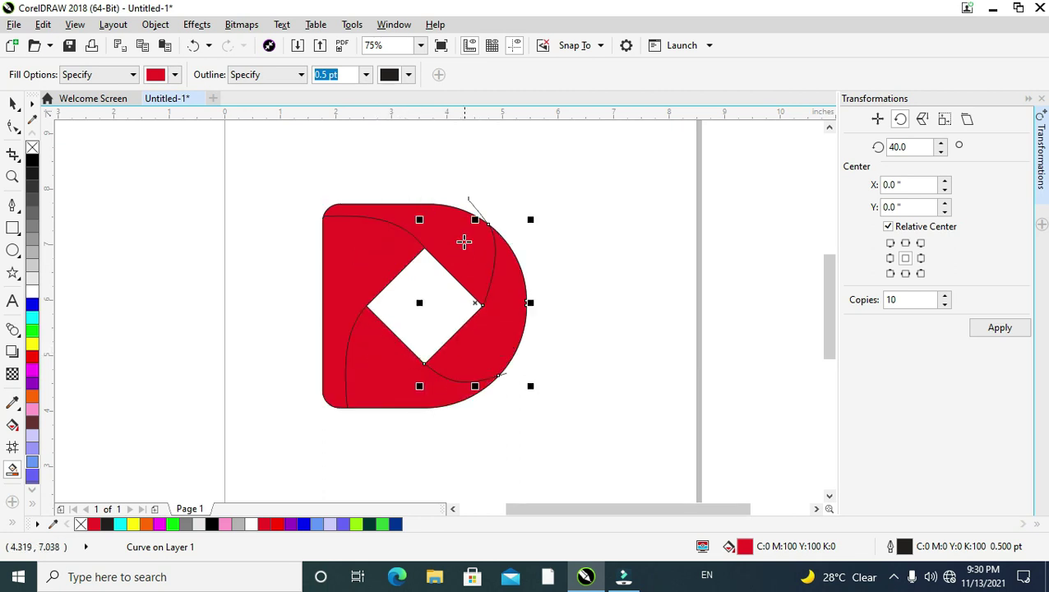
pyautogui.click(13, 105)
pyautogui.click(334, 263)
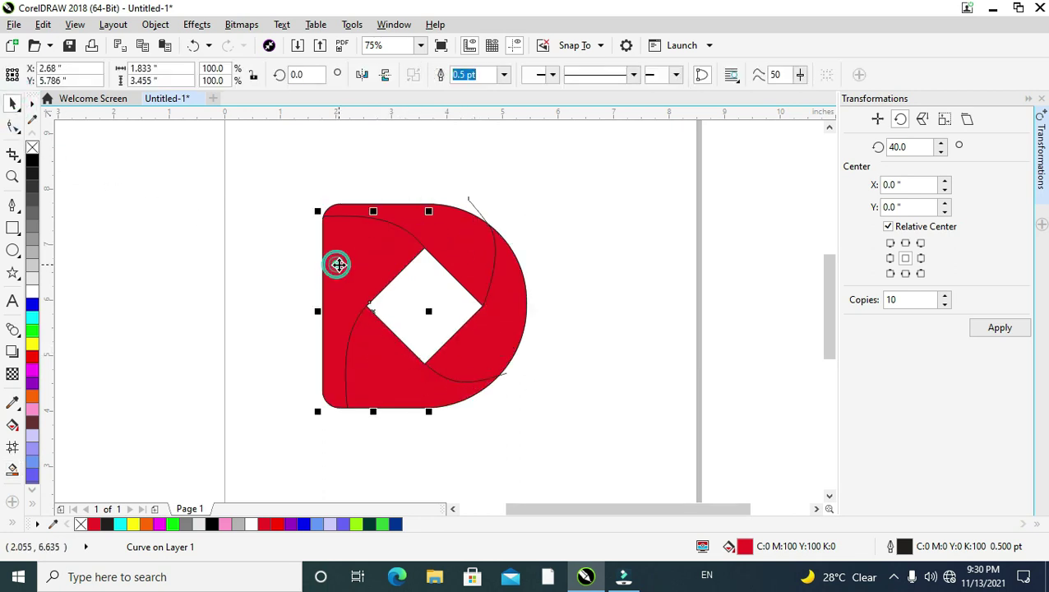
pyautogui.click(444, 239)
pyautogui.keyDown('shift'); pyautogui.click(503, 271); pyautogui.keyUp('shift')
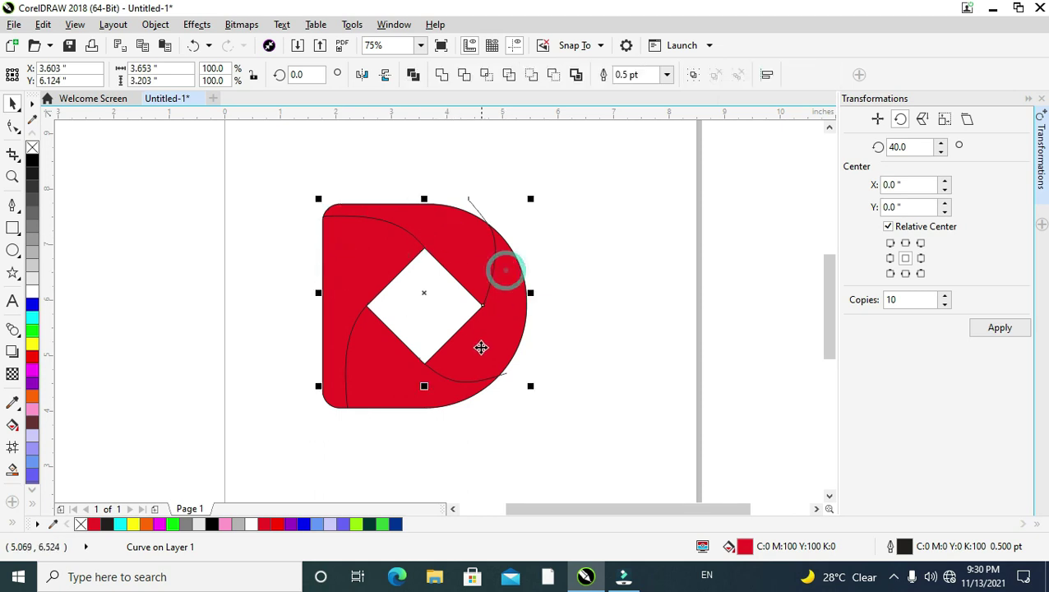
pyautogui.moveTo(424, 386); pyautogui.dragTo(328, 362)
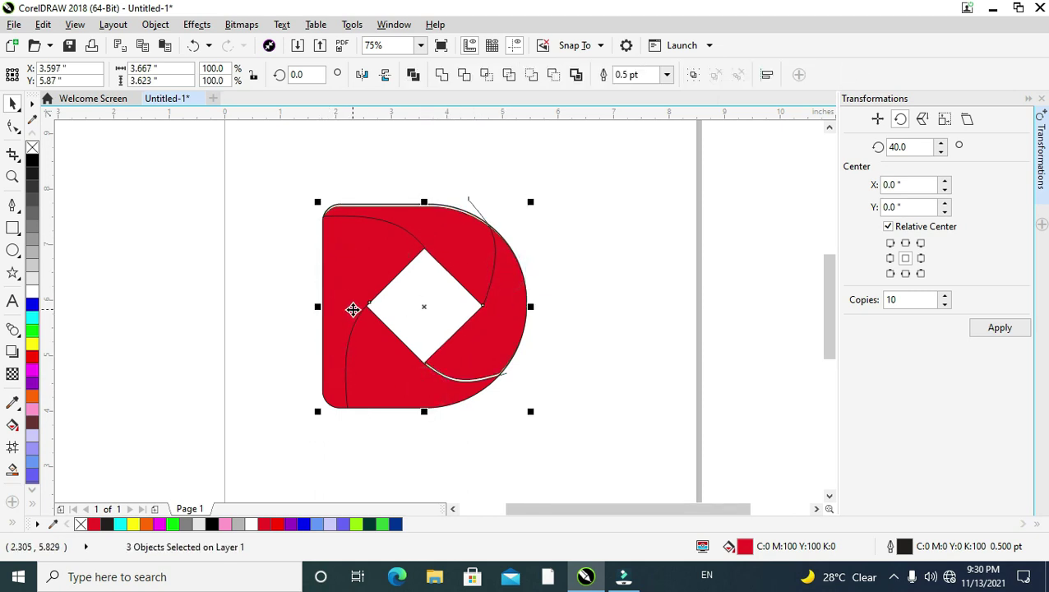
pyautogui.hotkey('ctrl', 'z')
pyautogui.click(545, 261)
# Delete the two construction curves that overshoot the D's outline, at the diamond's right and bottom corners.
pyautogui.click(472, 205)
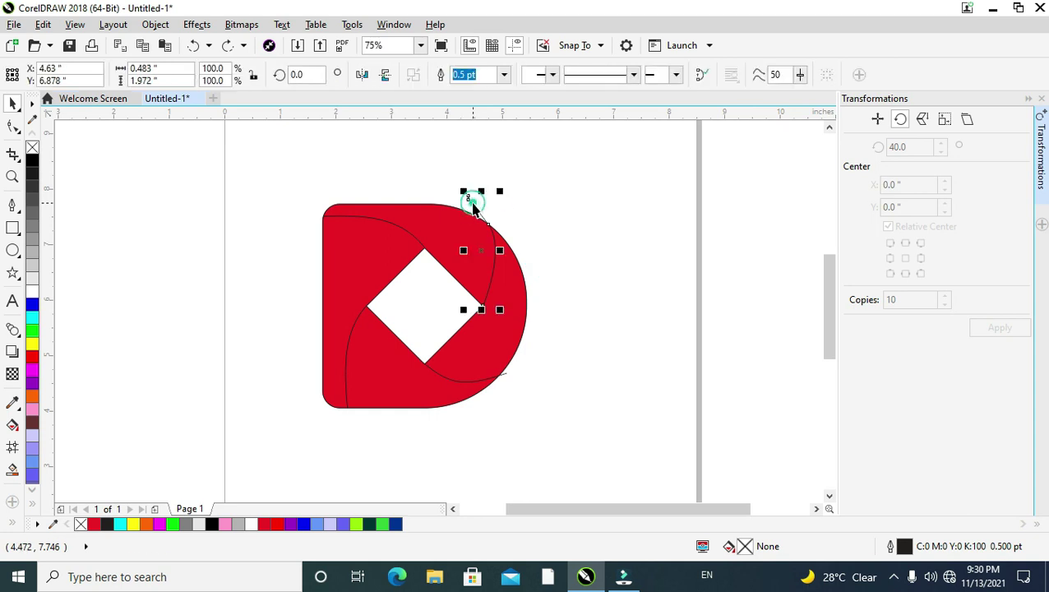
pyautogui.press('Delete')
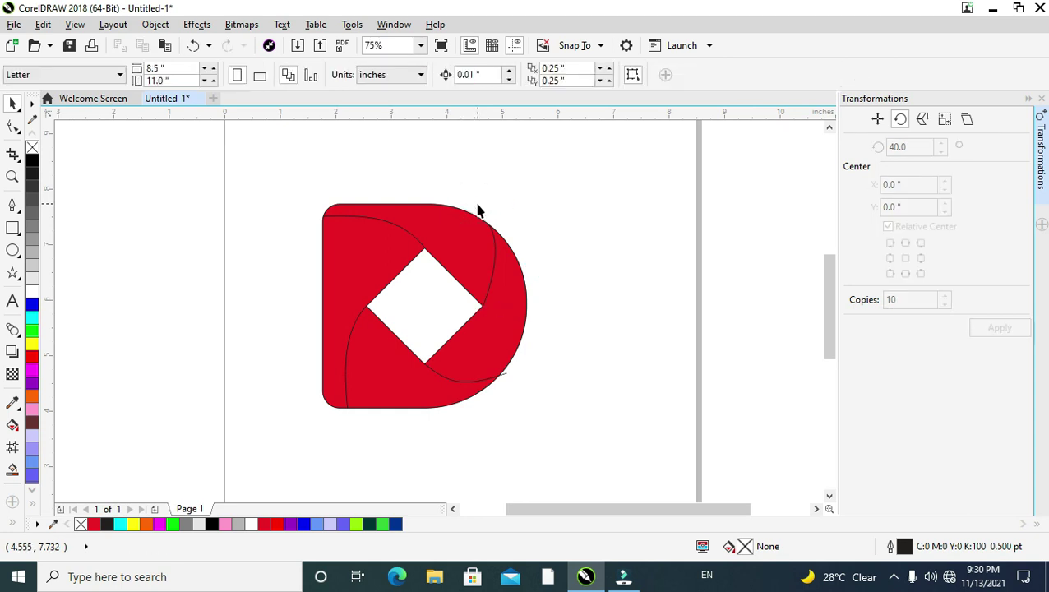
pyautogui.click(466, 384)
pyautogui.click(467, 383)
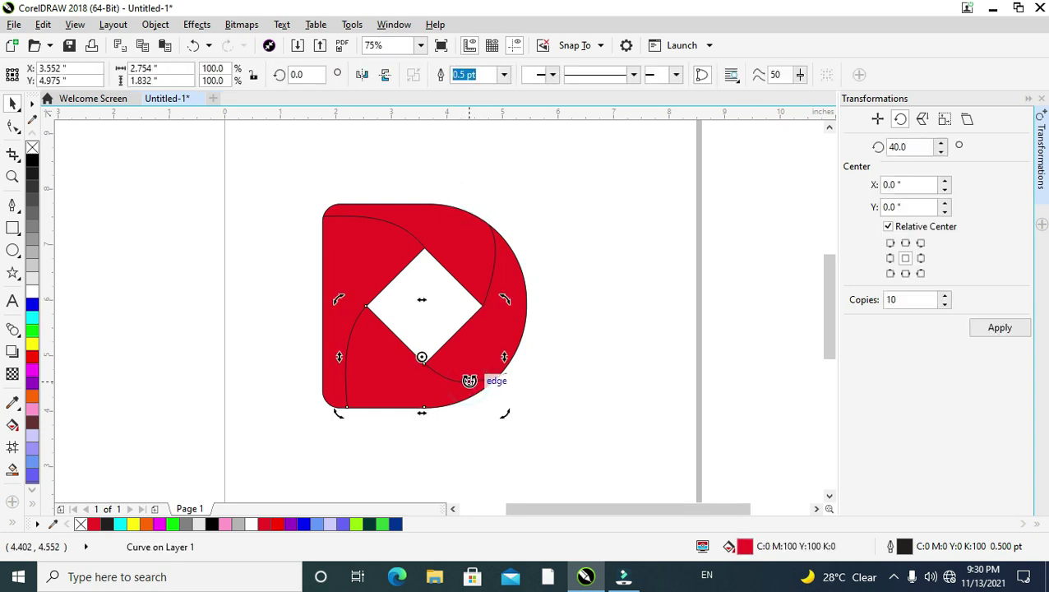
pyautogui.moveTo(608, 352); pyautogui.dragTo(412, 408)
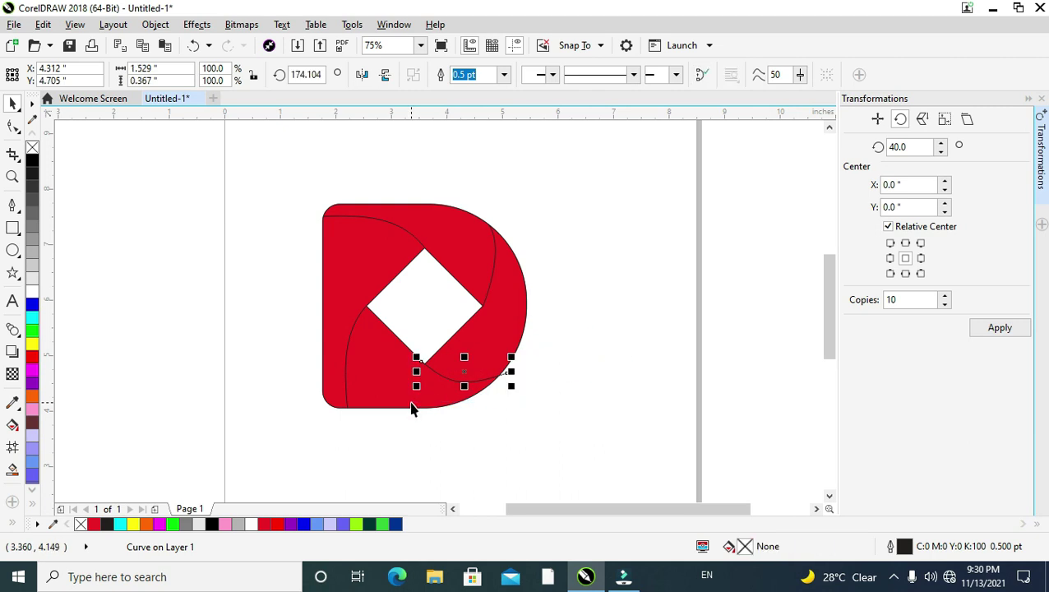
pyautogui.press('Escape')
# Apply a linear fountain fill to the D's left region, running downward from red to very dark red #210505.
pyautogui.click(340, 246)
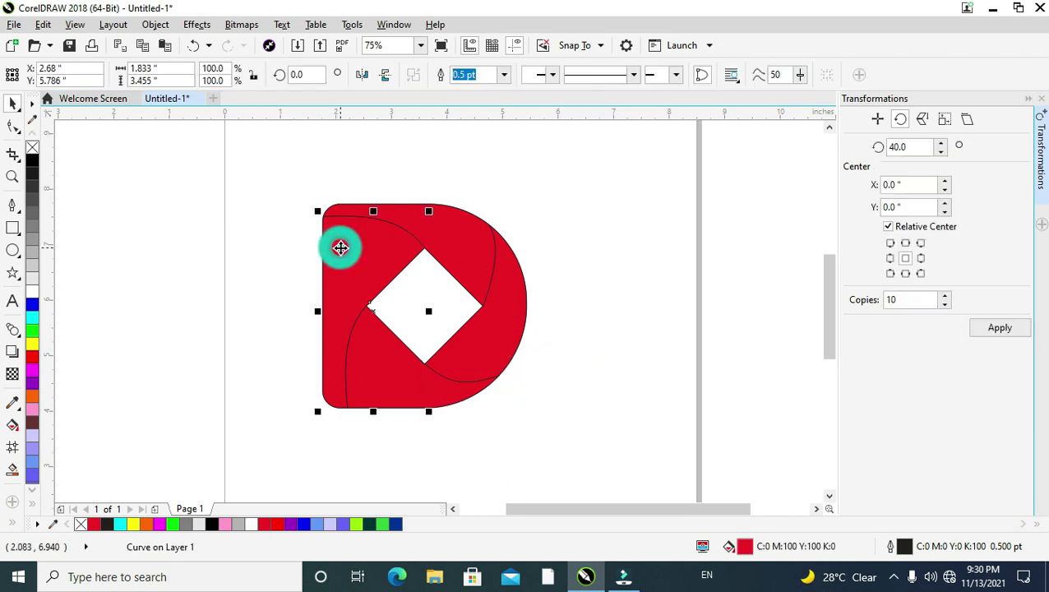
pyautogui.press('g')
pyautogui.moveTo(359, 235); pyautogui.dragTo(333, 394)
pyautogui.click(361, 403)
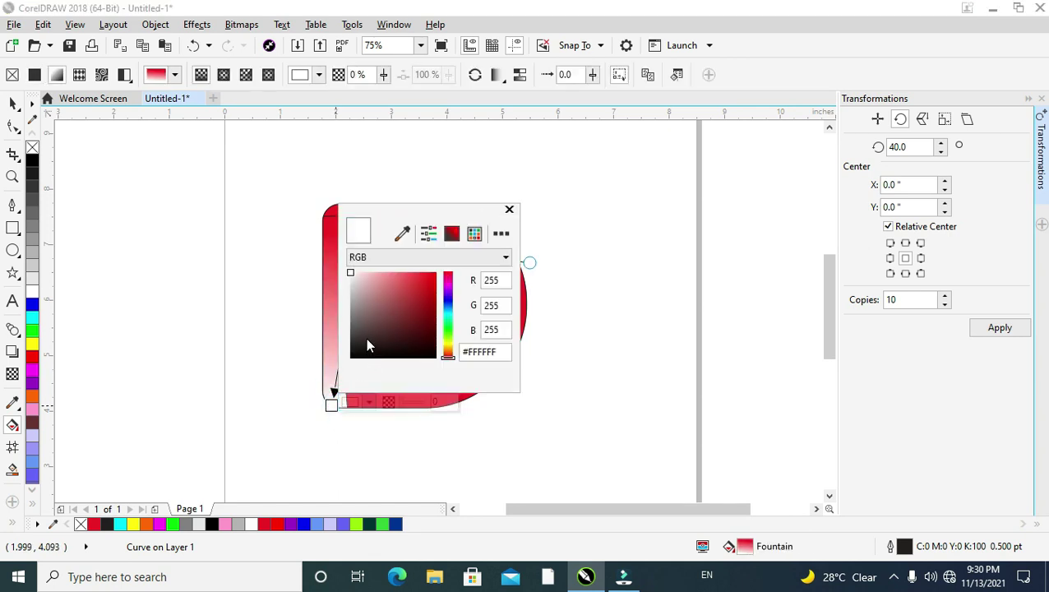
pyautogui.click(388, 297)
pyautogui.click(418, 346)
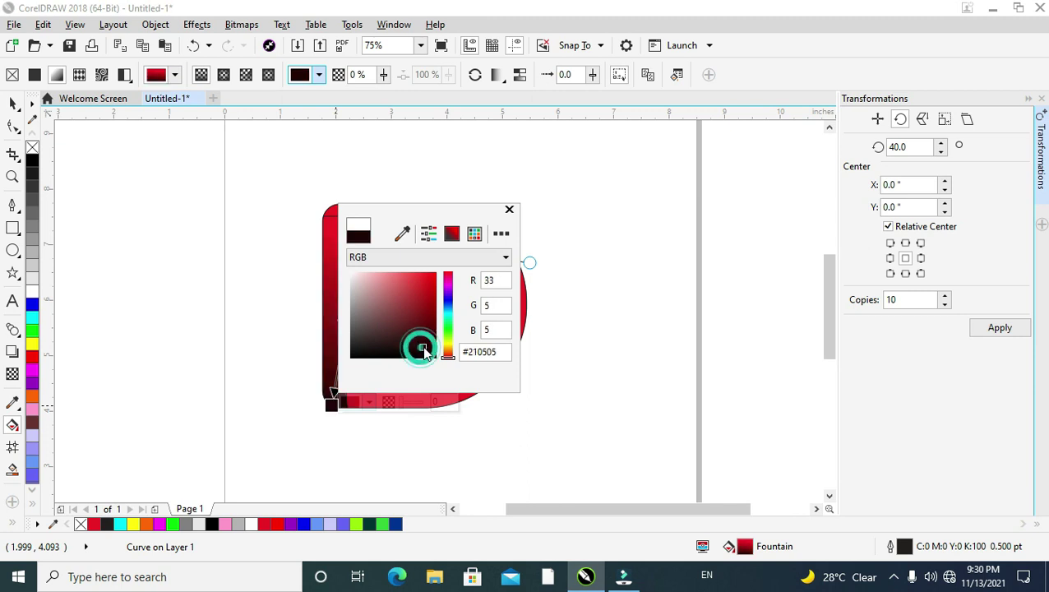
pyautogui.click(290, 312)
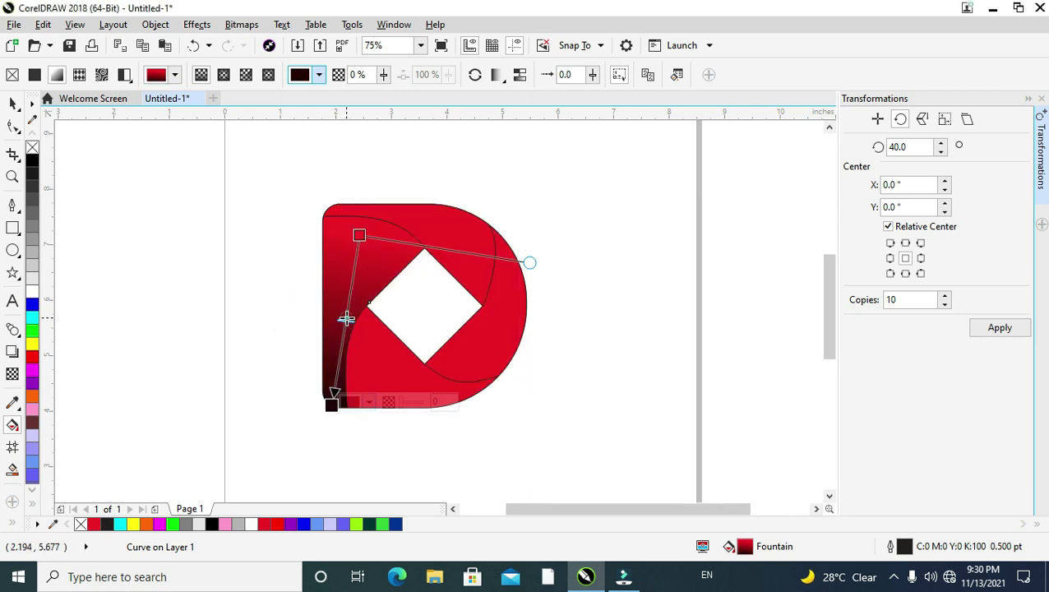
# Add a colour stop at 47% on the left region's gradient and make it light pink, about C0 M40 Y25 K0.
pyautogui.click(346, 317)
pyautogui.click(366, 313)
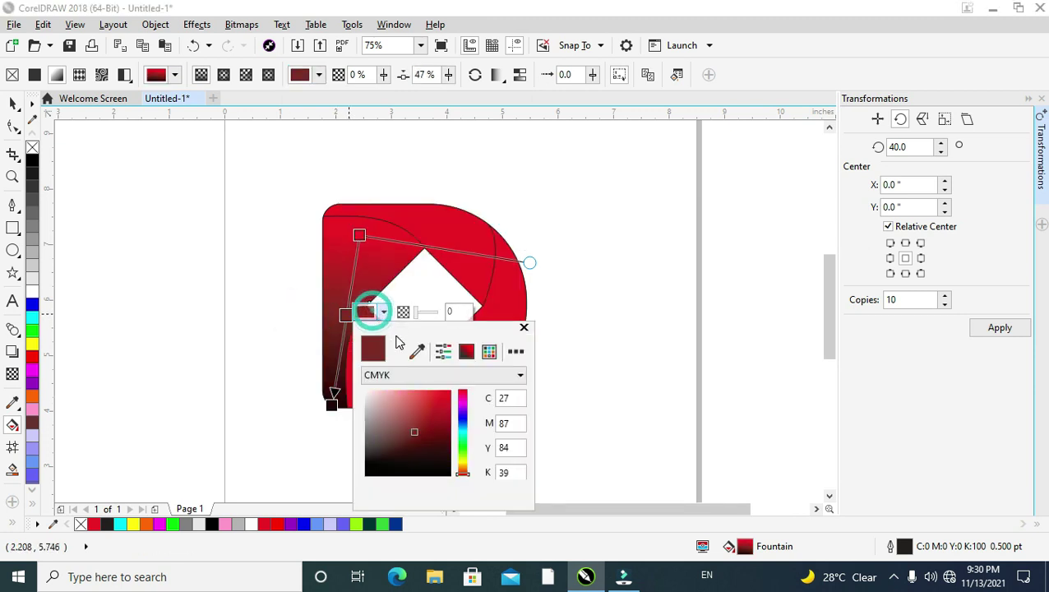
pyautogui.click(394, 394)
pyautogui.click(389, 392)
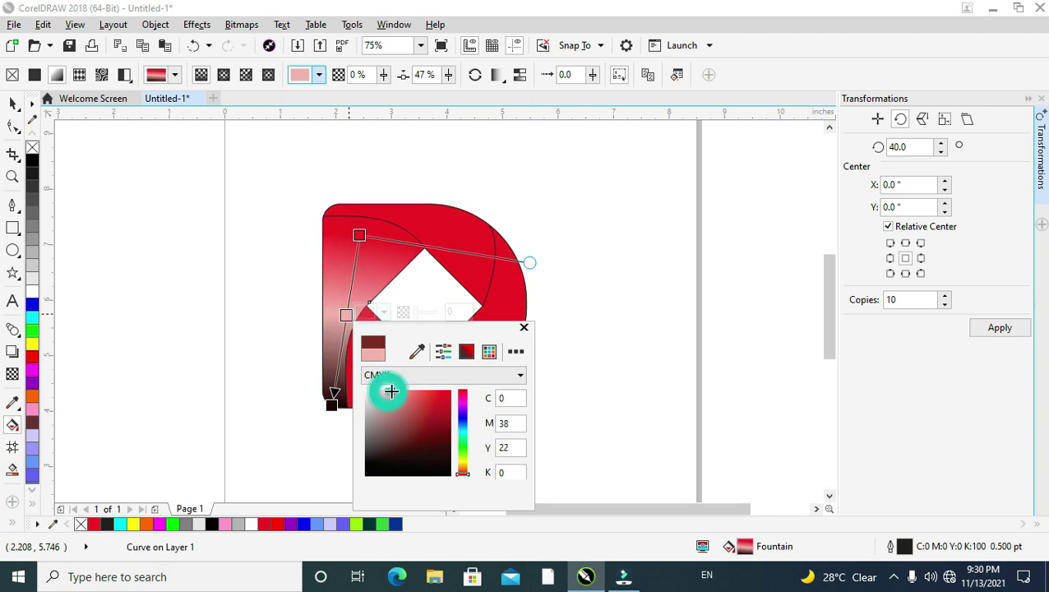
pyautogui.click(390, 391)
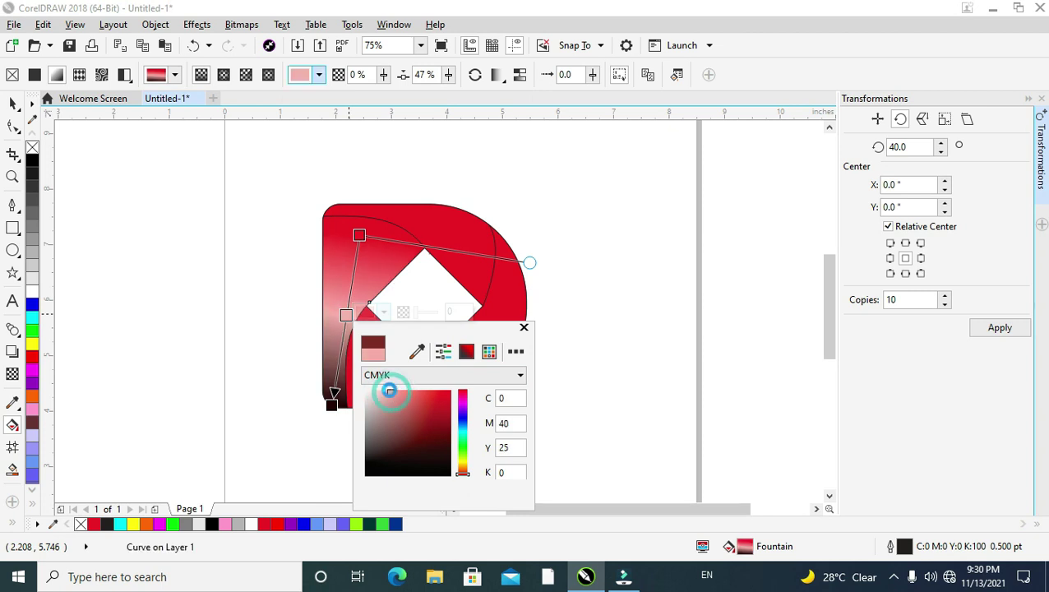
# Reverse the left region's gradient so red starts at its lower end and the dark end lies above the D's top edge.
pyautogui.click(359, 238)
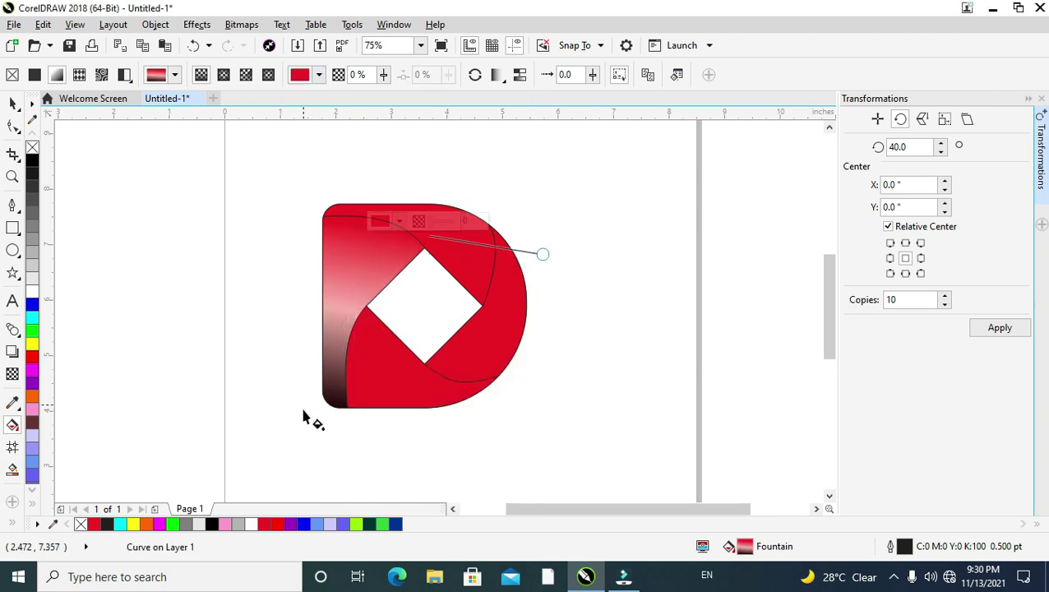
pyautogui.moveTo(328, 403); pyautogui.dragTo(321, 273)
pyautogui.moveTo(362, 223); pyautogui.dragTo(338, 405)
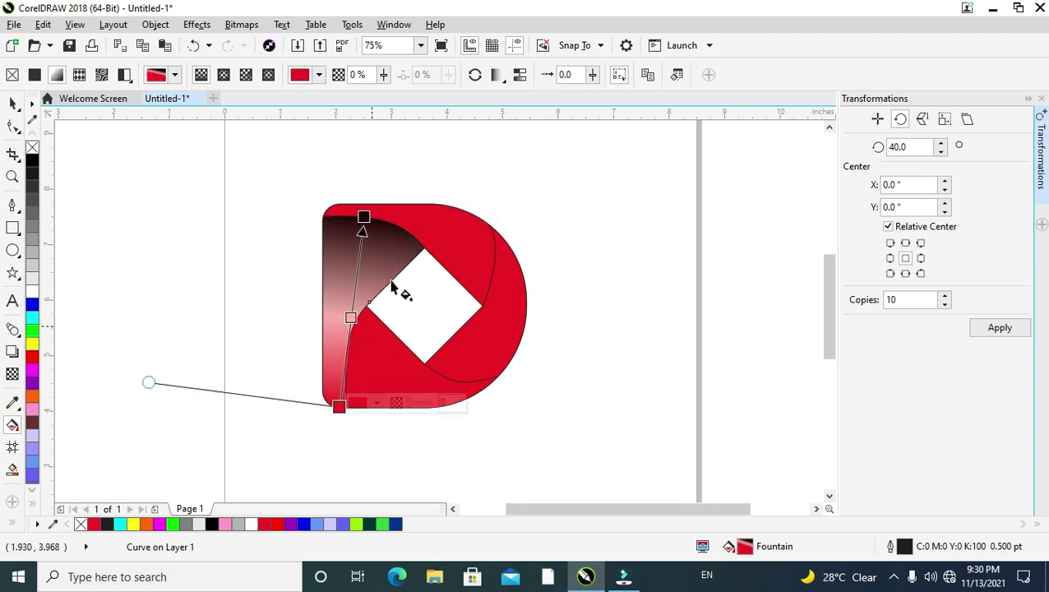
pyautogui.click(363, 216)
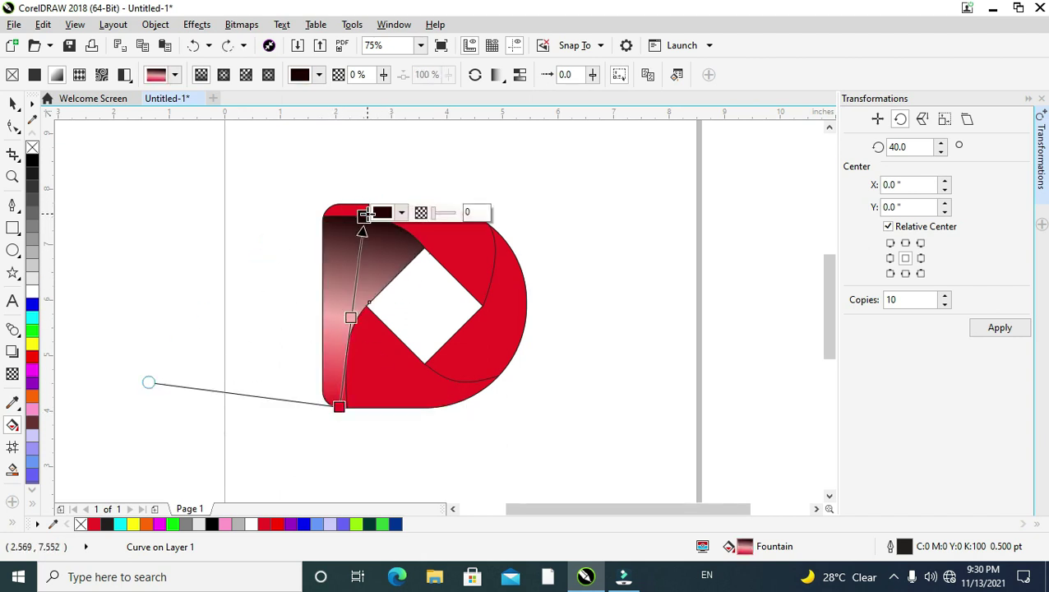
pyautogui.moveTo(363, 234); pyautogui.dragTo(370, 195)
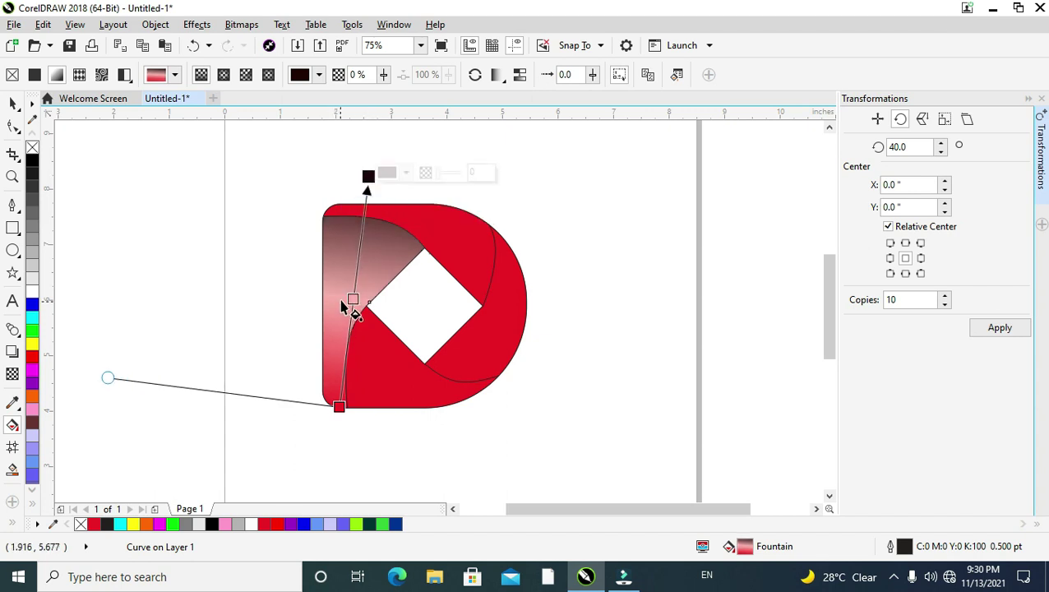
# Move the gradient's pink stop up to 53% and shift its red start node slightly toward the D's lower-left corner.
pyautogui.click(351, 298)
pyautogui.moveTo(353, 284); pyautogui.dragTo(354, 285)
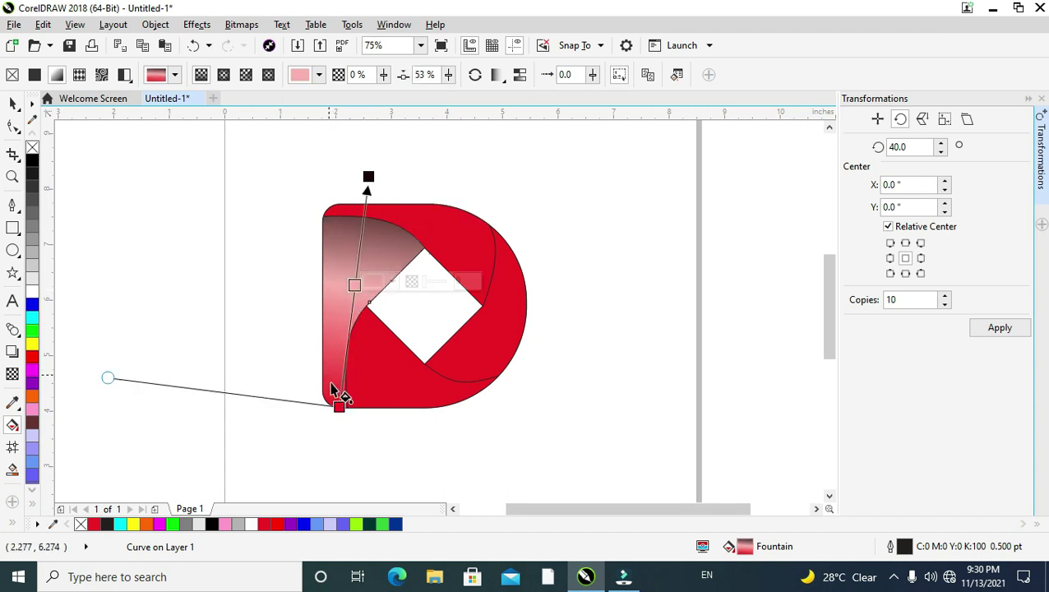
pyautogui.moveTo(340, 404); pyautogui.dragTo(331, 404)
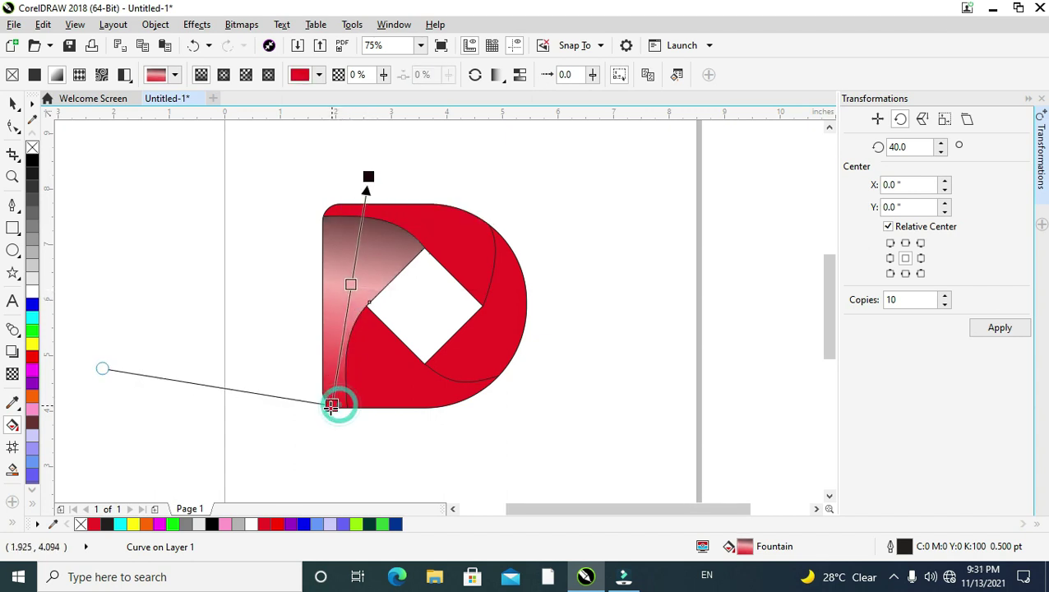
# Recolour the middle stop of the left region's gradient to light cream-yellow, C2 M10 Y36 K0.
pyautogui.doubleClick(350, 283)
pyautogui.click(369, 281)
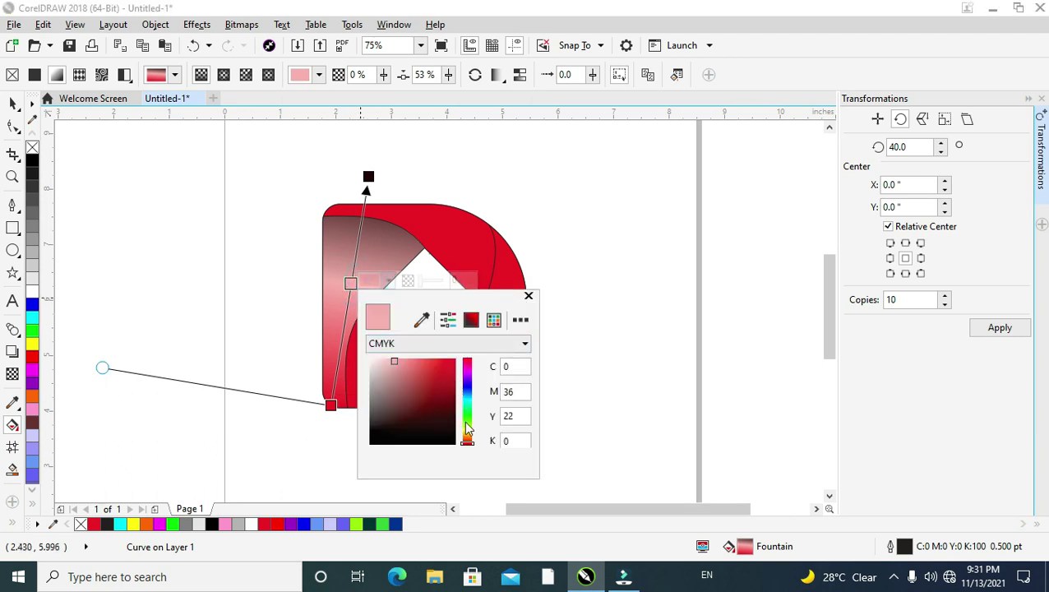
pyautogui.moveTo(467, 440); pyautogui.dragTo(467, 434)
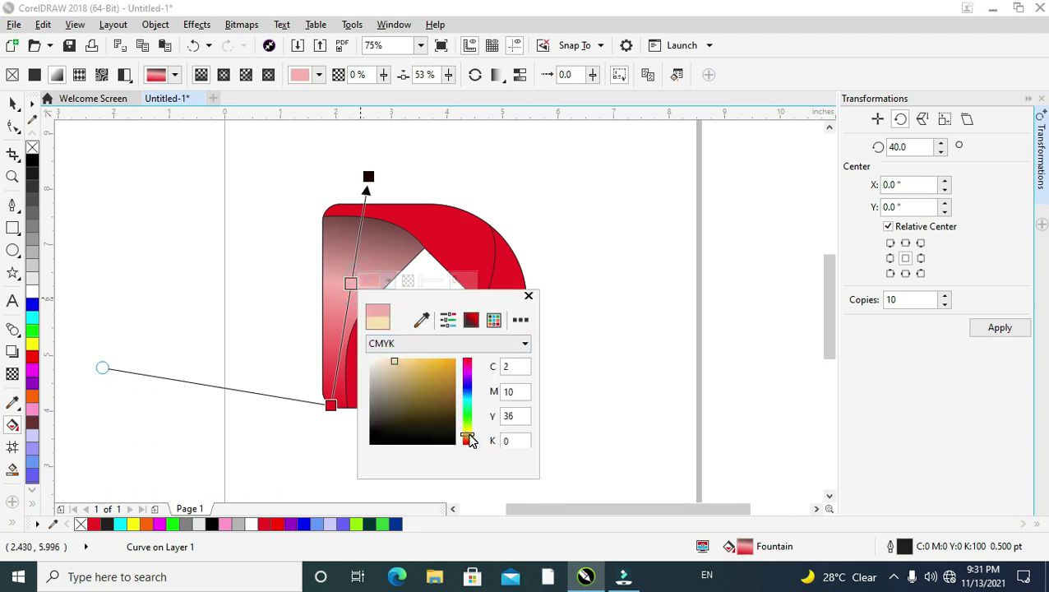
pyautogui.click(404, 161)
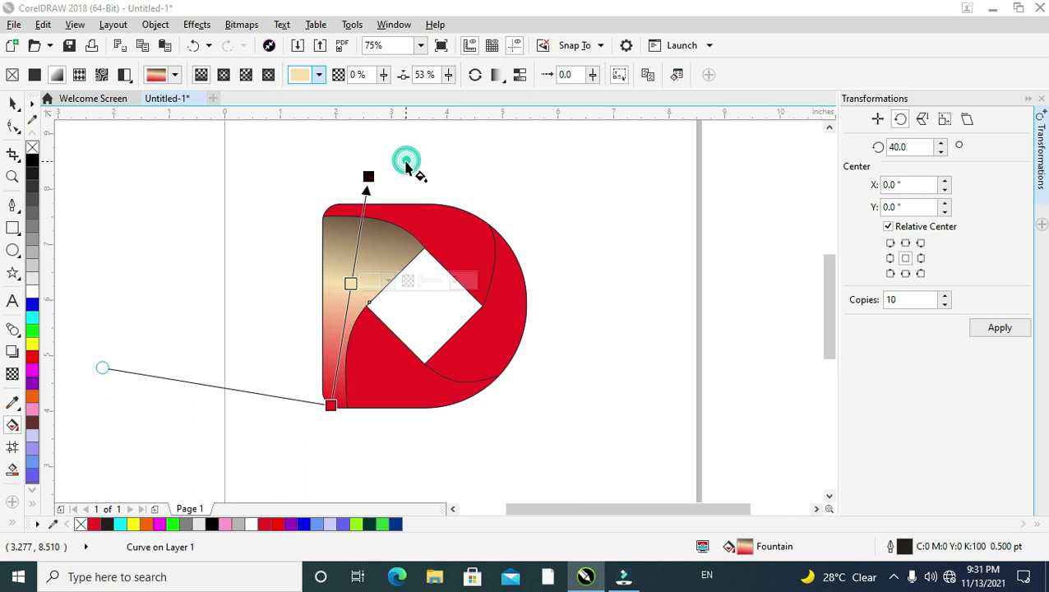
# Apply a linear fountain fill across the D's upper region, running rightward to a near-black navy end colour.
pyautogui.click(437, 247)
pyautogui.moveTo(363, 214); pyautogui.dragTo(480, 240)
pyautogui.click(421, 264)
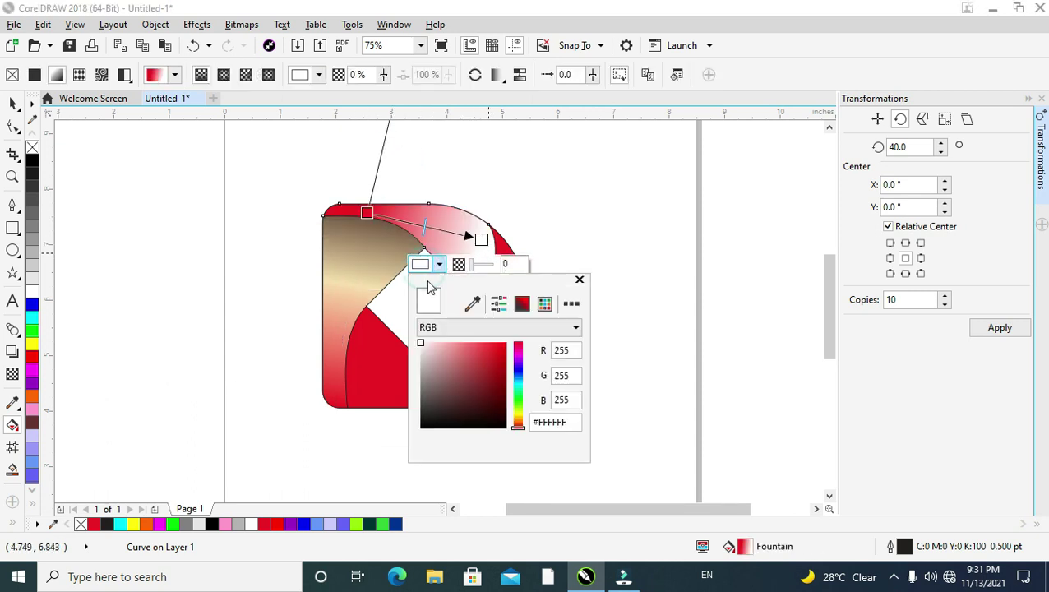
pyautogui.moveTo(488, 346); pyautogui.dragTo(493, 417)
# Set the start colour of the upper region's gradient to blue, C94 M82 Y0 K0.
pyautogui.click(366, 214)
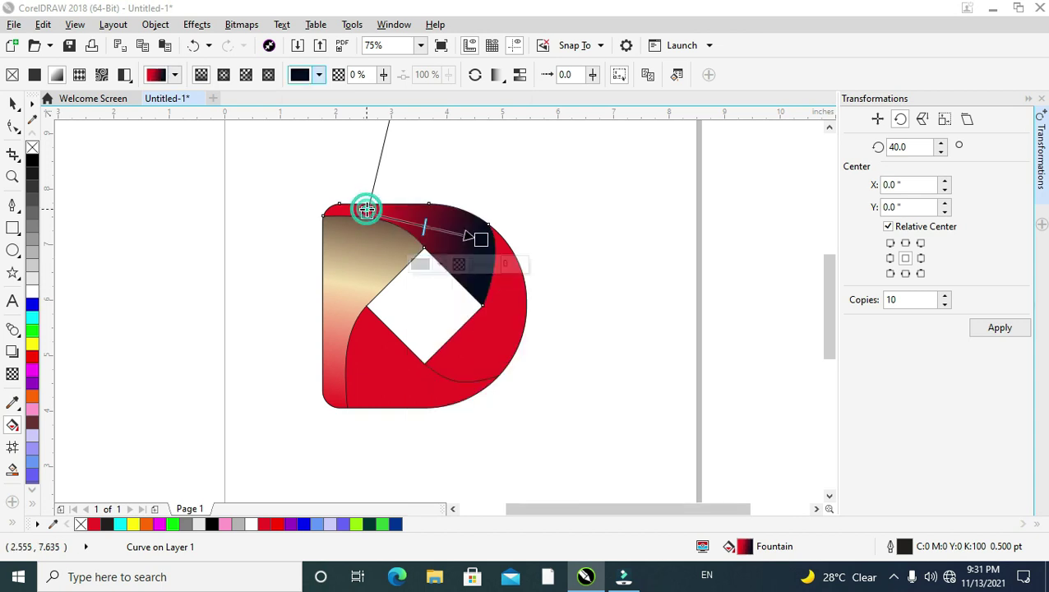
pyautogui.click(304, 238)
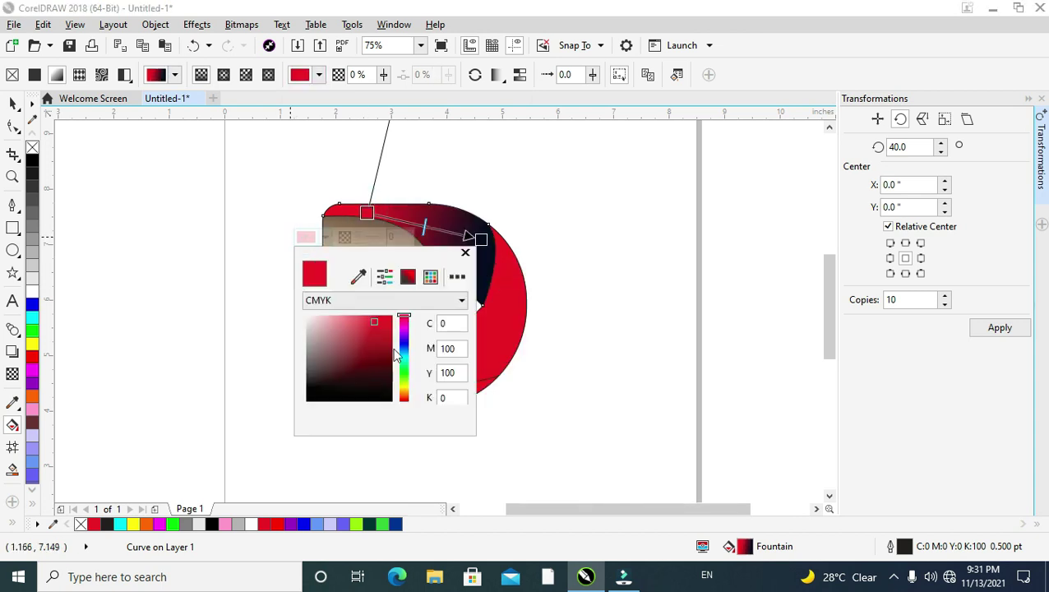
pyautogui.moveTo(402, 352); pyautogui.dragTo(402, 343)
pyautogui.click(387, 325)
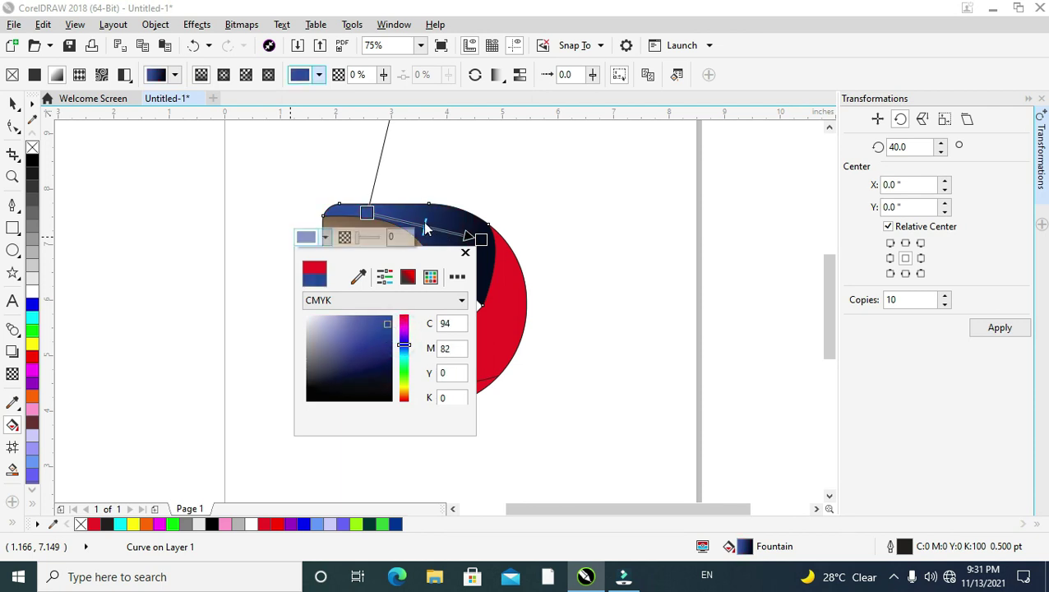
# Add a light grey stop, C24 M18 Y11 K0, at 42% on the upper gradient and extend its dark end to the D's right edge.
pyautogui.click(414, 224)
pyautogui.doubleClick(414, 224)
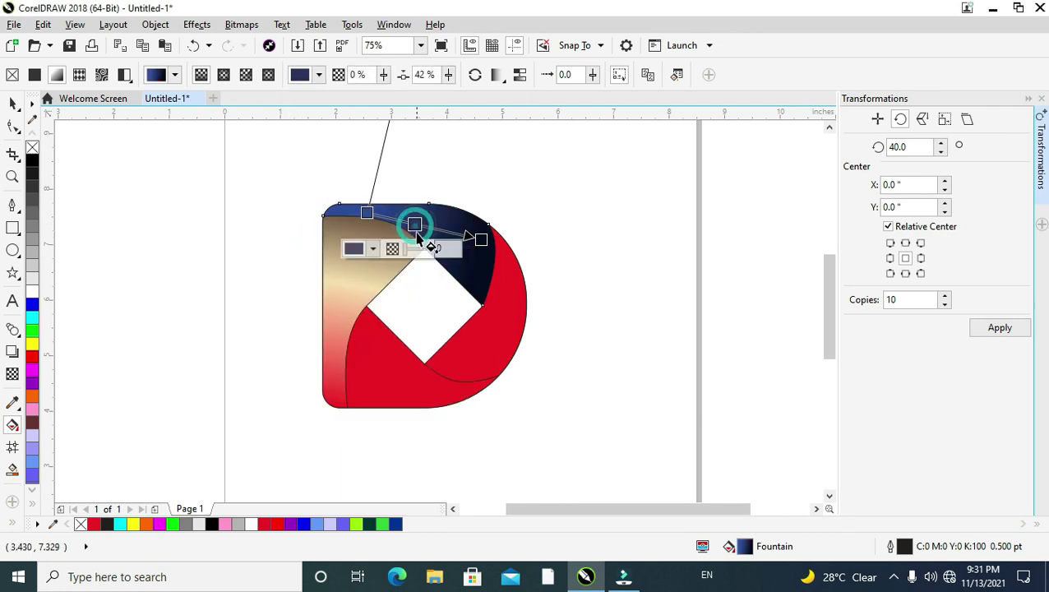
pyautogui.click(354, 248)
pyautogui.click(353, 248)
pyautogui.click(354, 249)
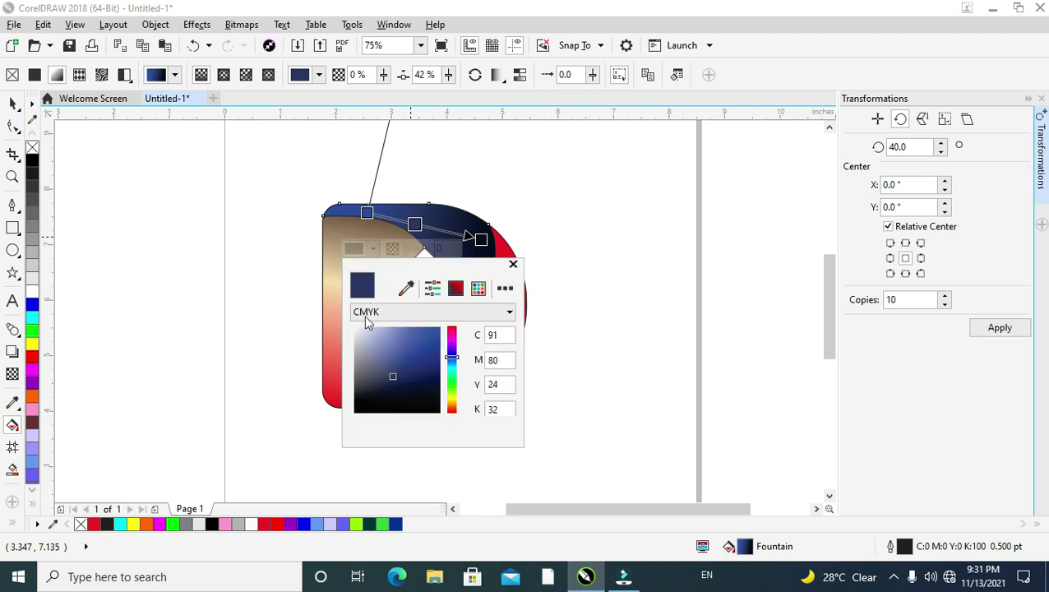
pyautogui.moveTo(363, 343); pyautogui.dragTo(362, 355)
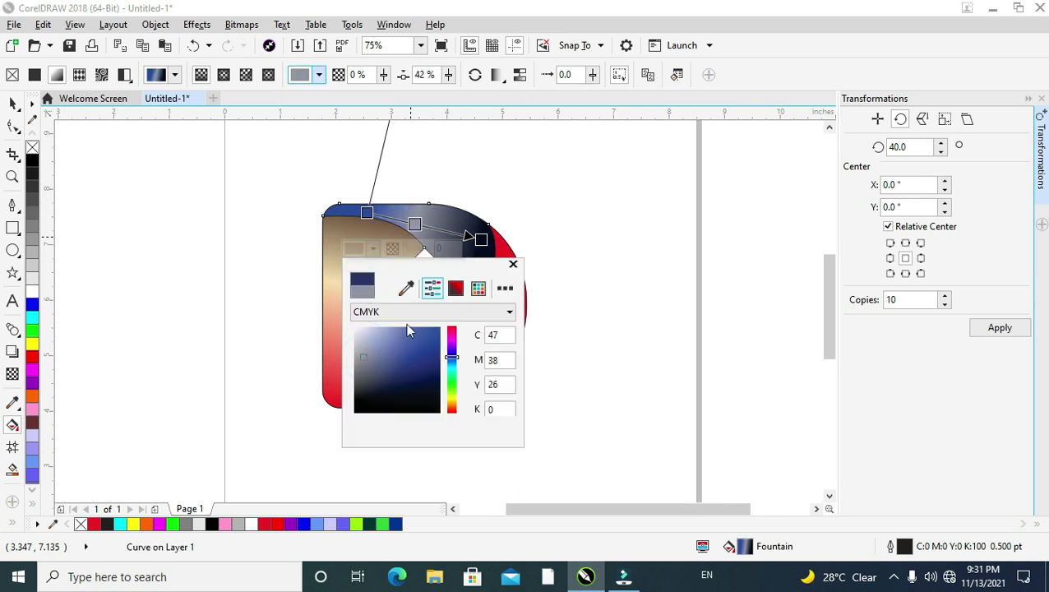
pyautogui.click(359, 341)
pyautogui.moveTo(481, 240); pyautogui.dragTo(533, 273)
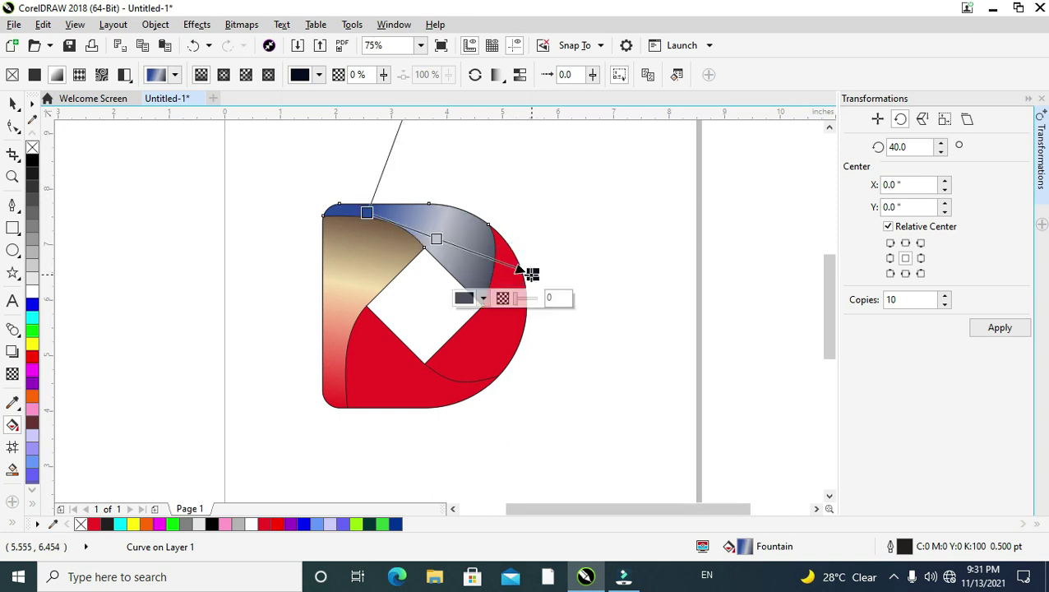
pyautogui.click(363, 210)
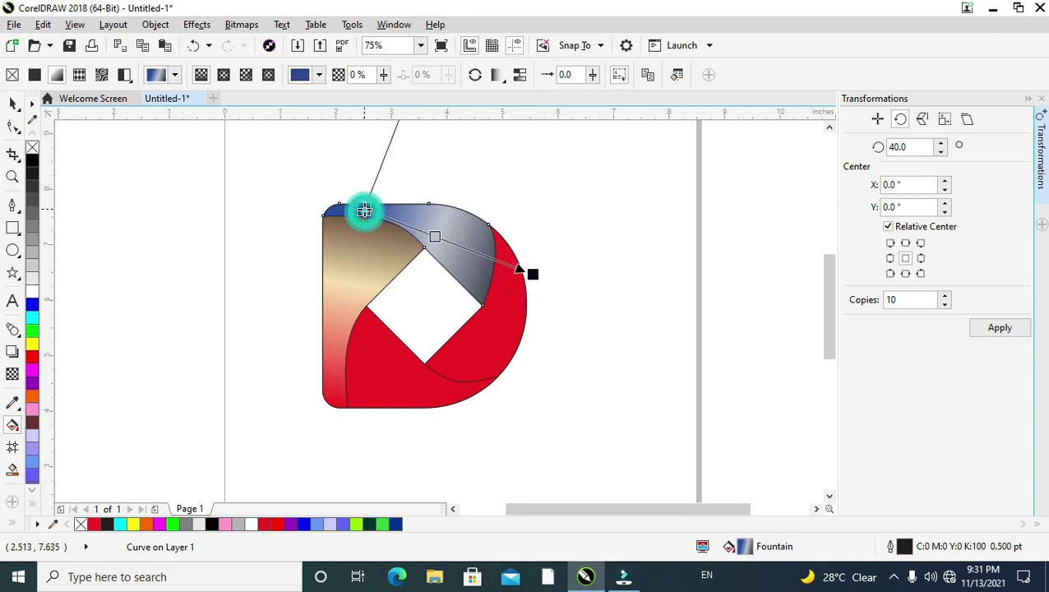
# Try blues C66 M50 Y0 K0 and C100 M90 Y5 K3 on the upper gradient's middle stop.
pyautogui.click(436, 238)
pyautogui.click(362, 259)
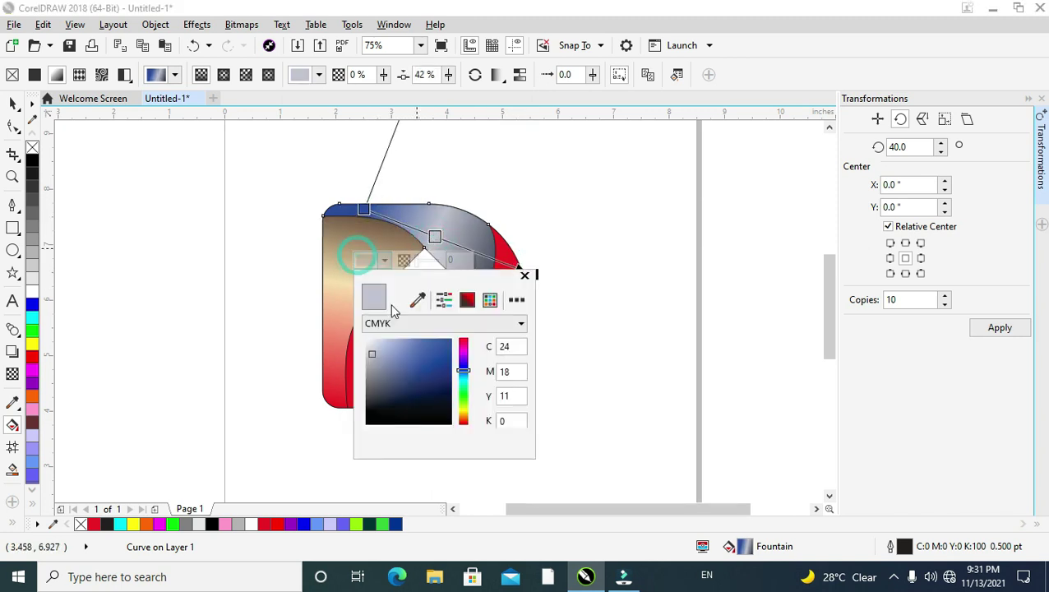
pyautogui.moveTo(403, 348); pyautogui.dragTo(413, 345)
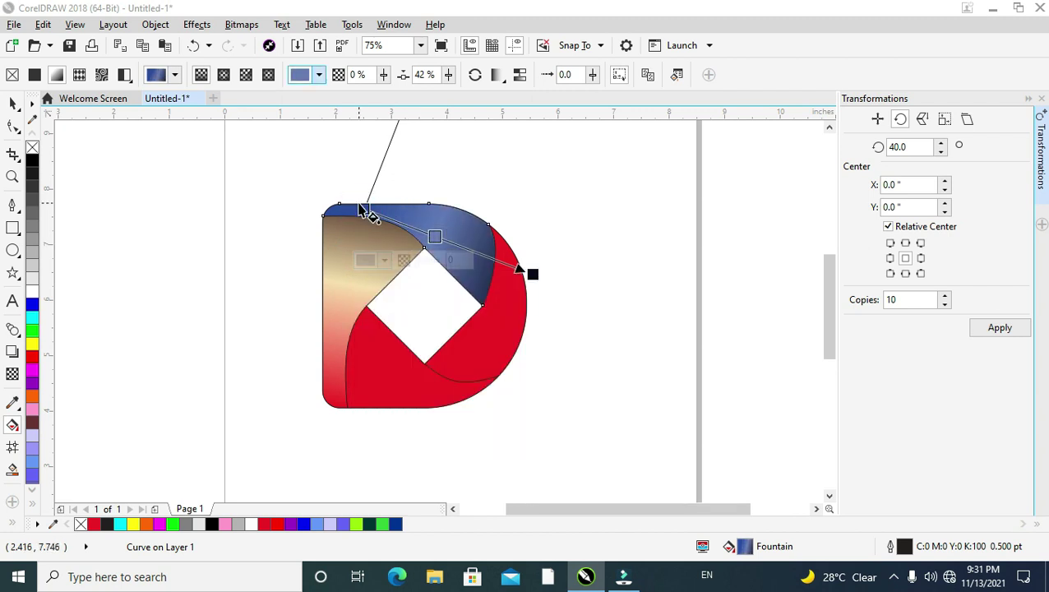
pyautogui.click(365, 260)
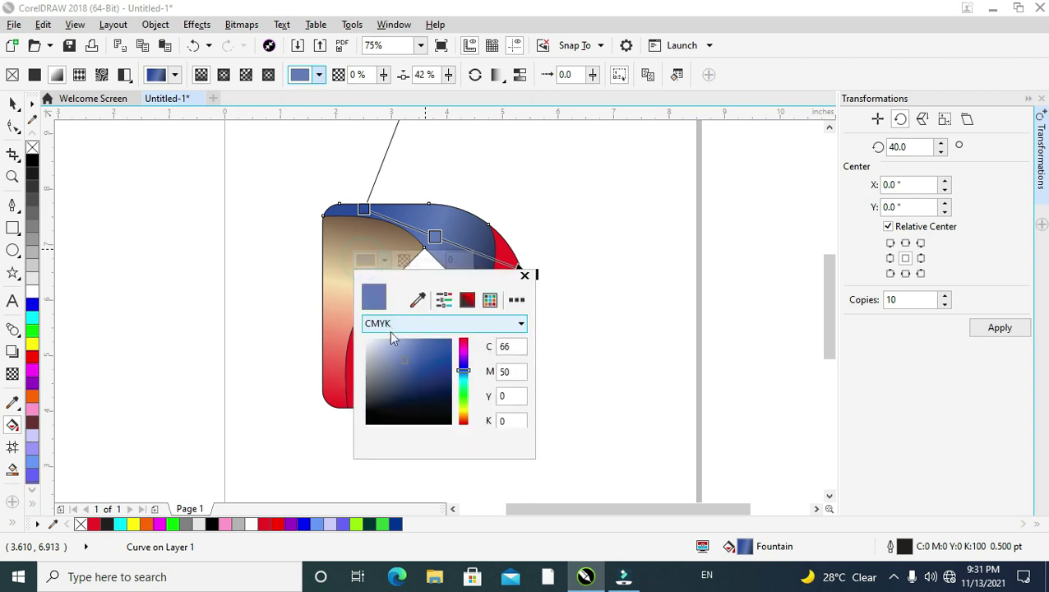
pyautogui.click(443, 370)
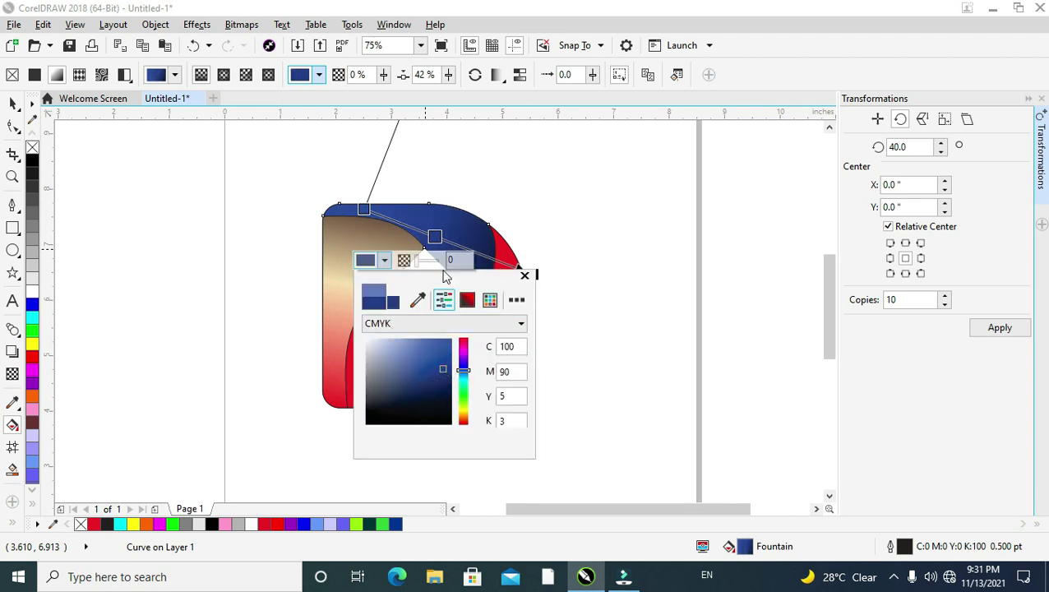
# Recolour the upper gradient's middle stop at 42% to a light periwinkle blue.
pyautogui.click(436, 236)
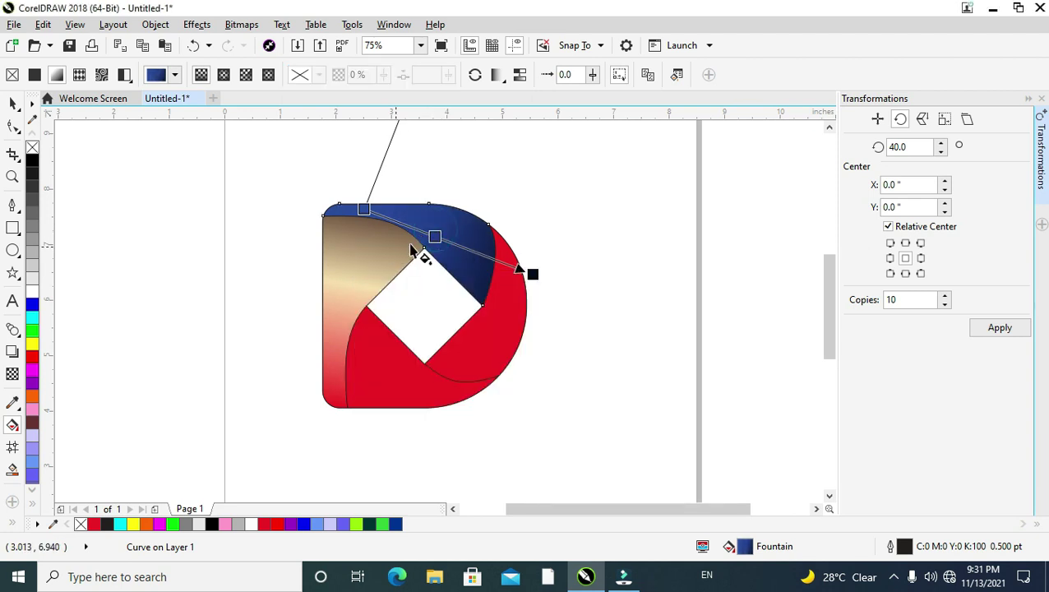
pyautogui.click(365, 260)
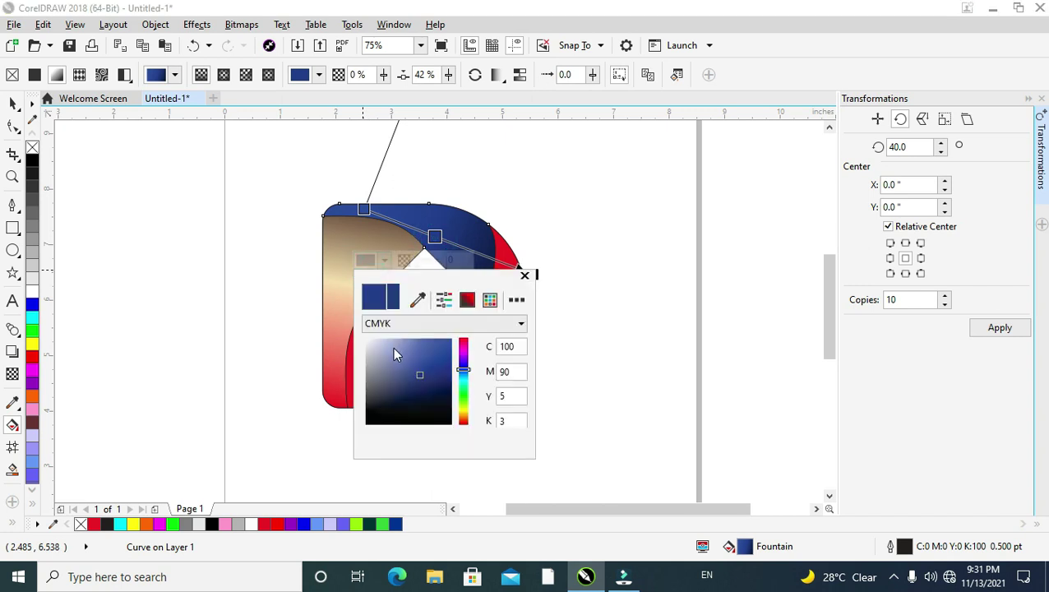
pyautogui.click(389, 349)
pyautogui.click(399, 349)
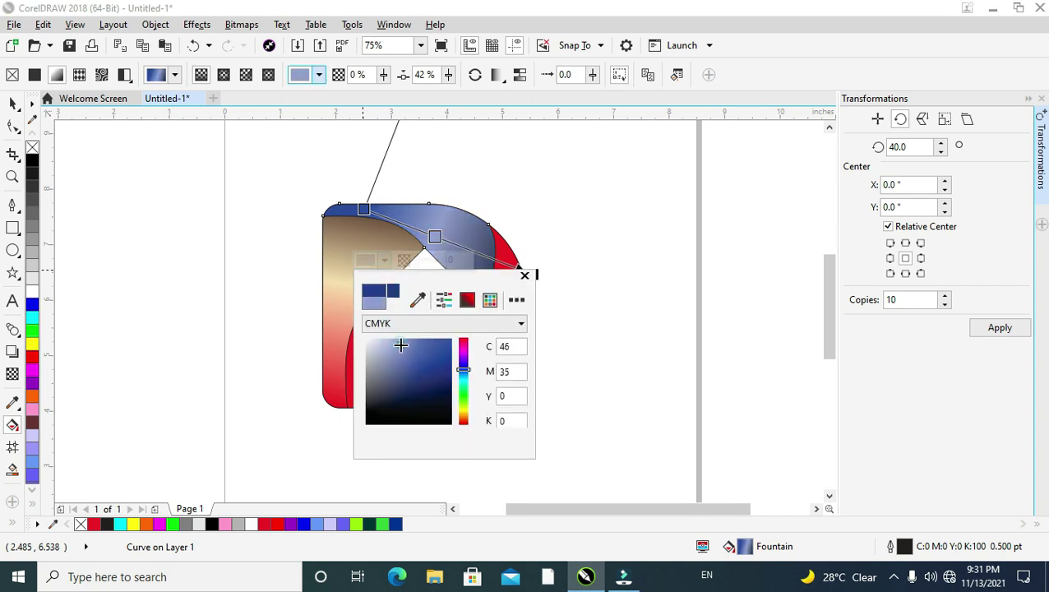
pyautogui.click(392, 344)
pyautogui.click(462, 197)
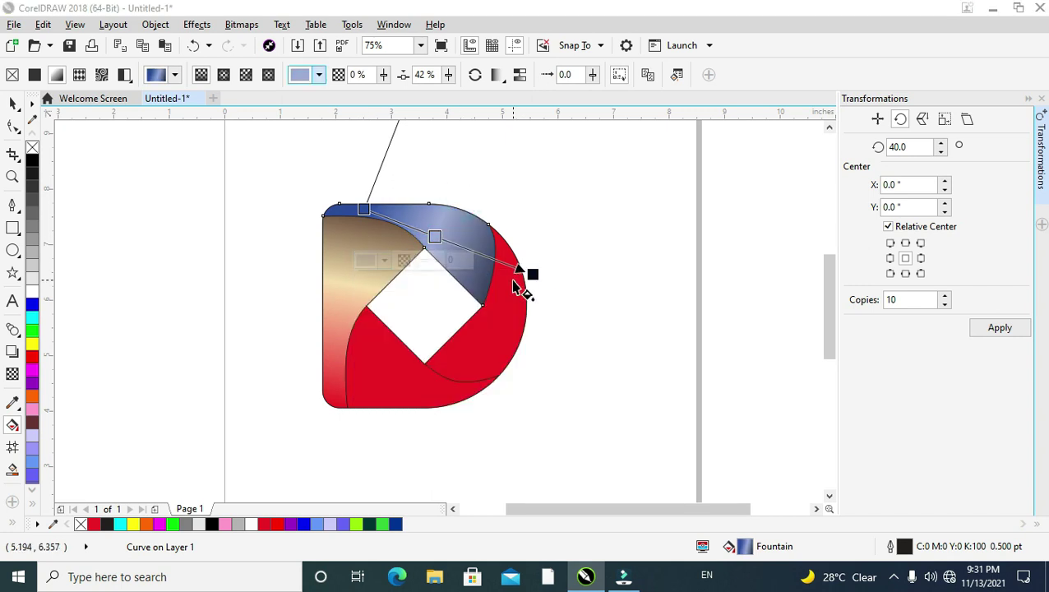
# Apply a linear fountain fill down the D's right region, from red near the outer edge to bright yellow #EFFF08.
pyautogui.click(514, 291)
pyautogui.moveTo(506, 277); pyautogui.dragTo(465, 381)
pyautogui.click(477, 382)
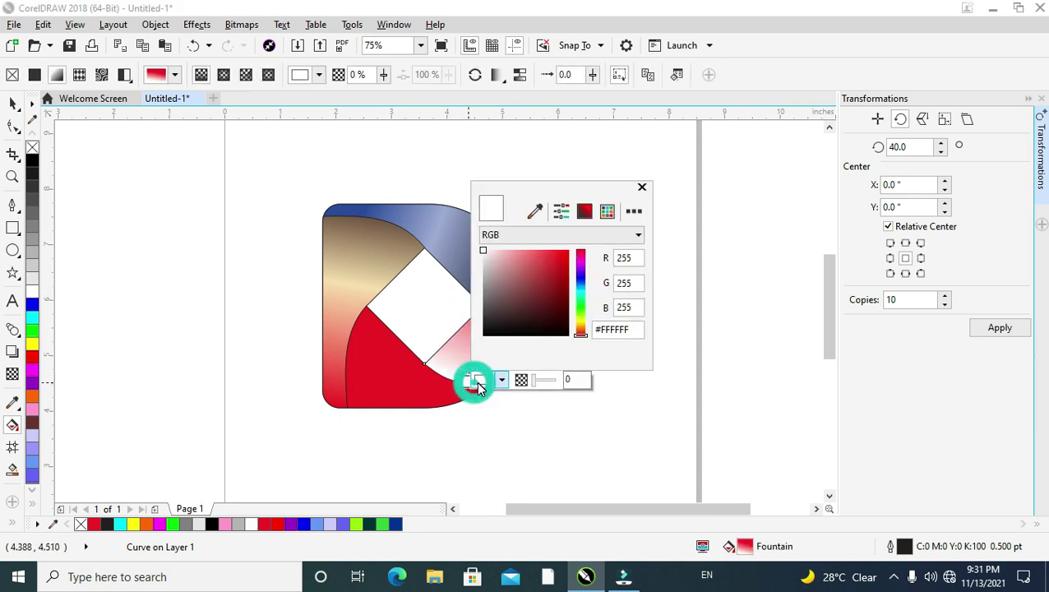
pyautogui.moveTo(580, 328); pyautogui.dragTo(580, 320)
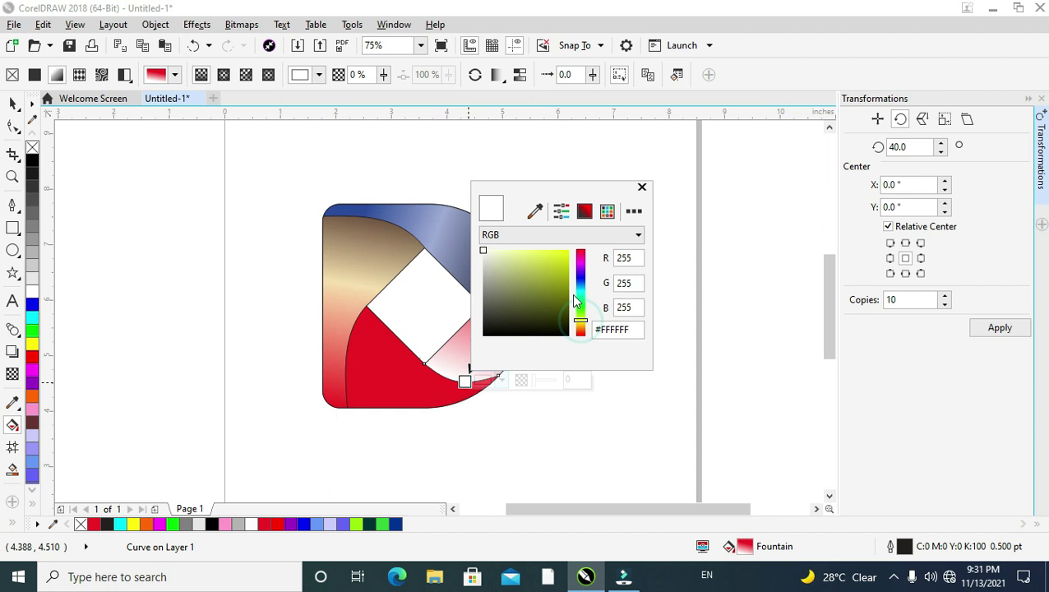
pyautogui.click(566, 249)
pyautogui.click(469, 377)
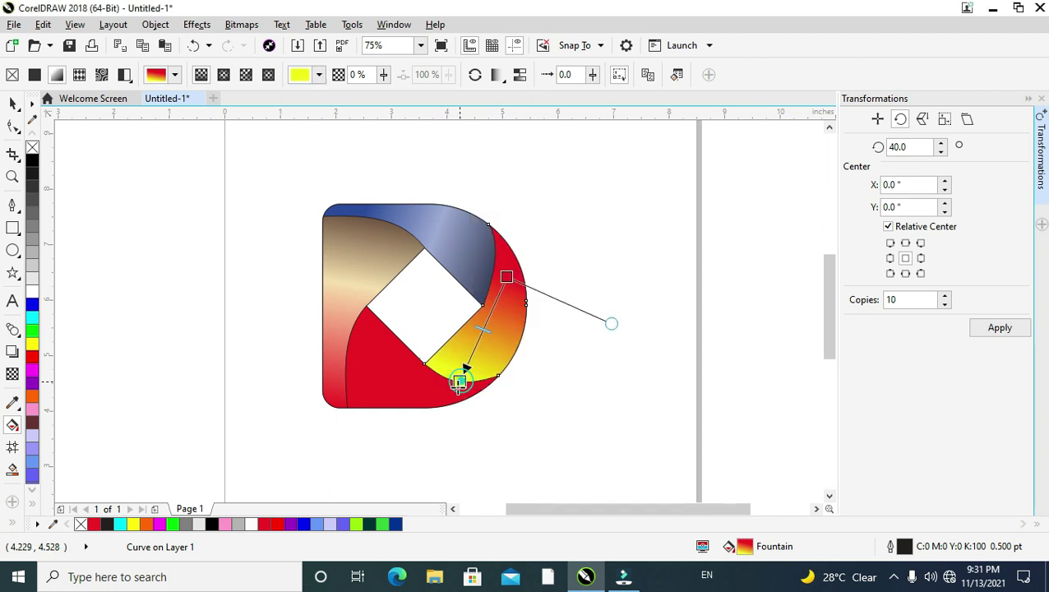
pyautogui.moveTo(506, 277); pyautogui.dragTo(513, 253)
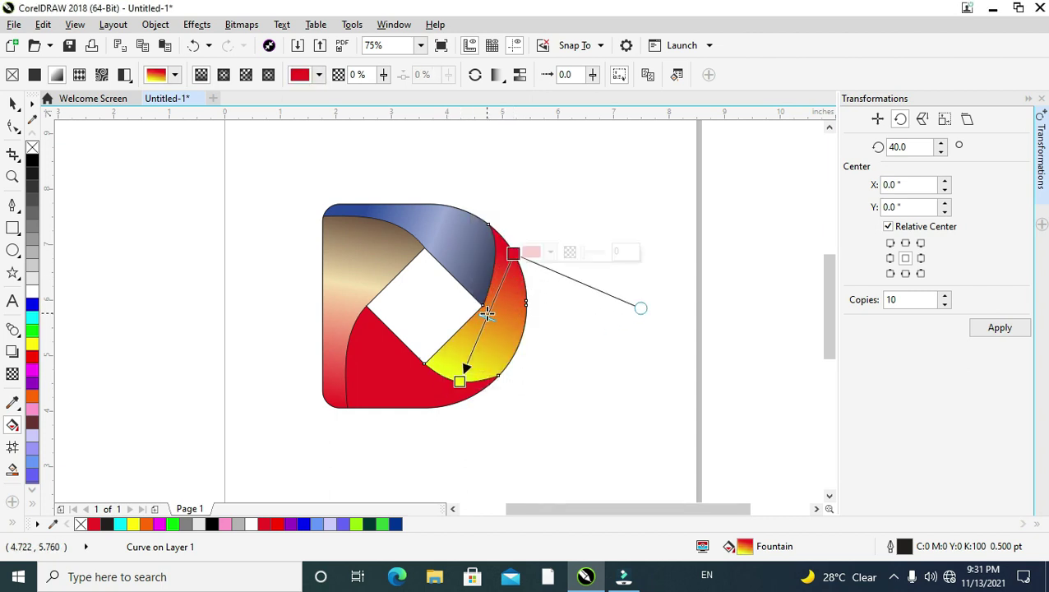
# Add a colour stop at 58% on the right region's gradient and make it light yellow, C7 M0 Y53 K0.
pyautogui.doubleClick(481, 326)
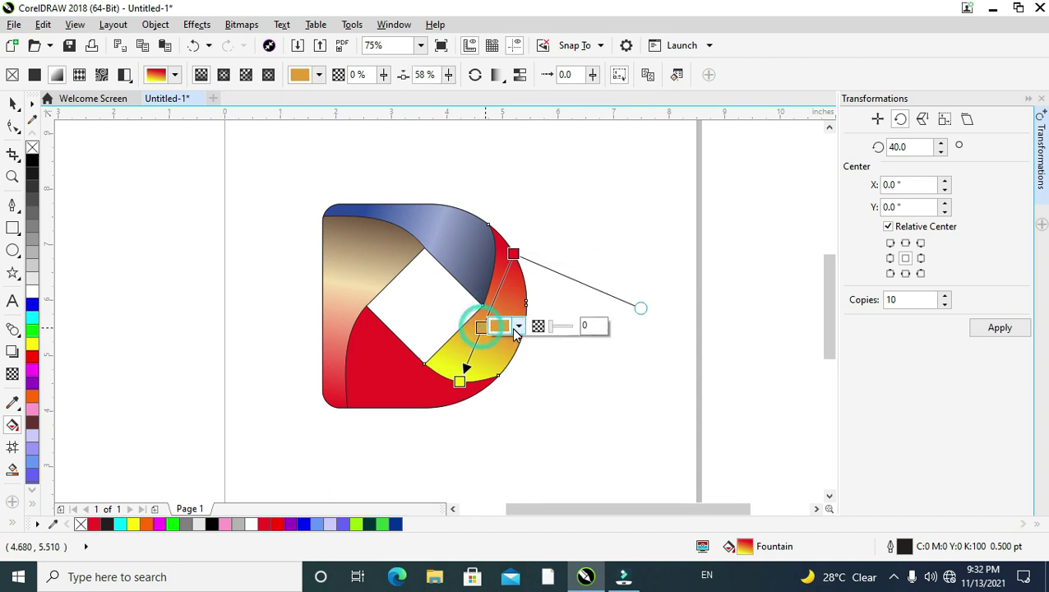
pyautogui.click(509, 327)
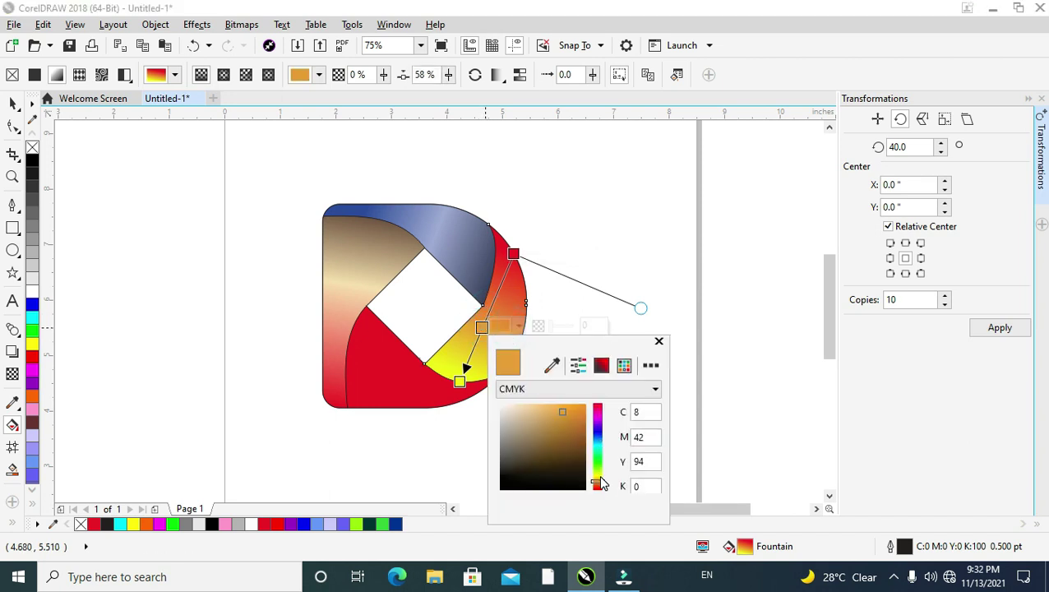
pyautogui.moveTo(601, 483); pyautogui.dragTo(597, 474)
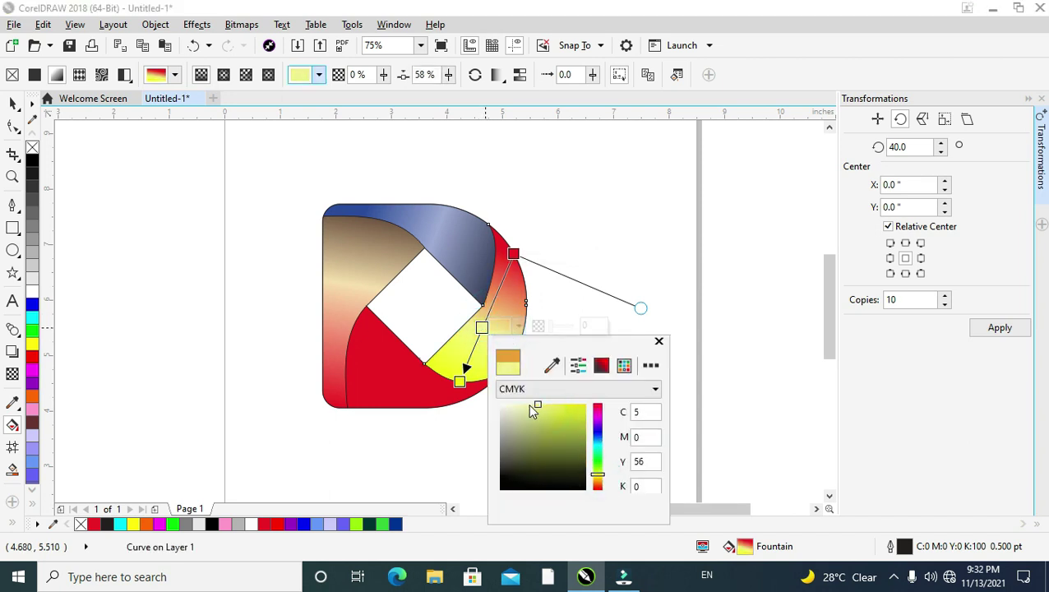
pyautogui.moveTo(540, 406); pyautogui.dragTo(535, 406)
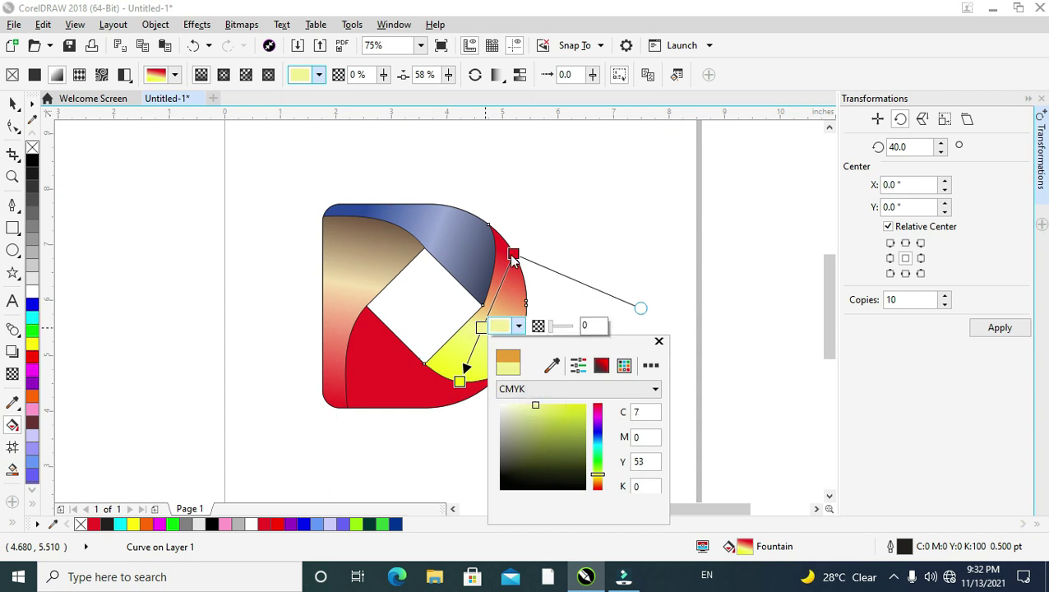
# Shift the right gradient's start node slightly up past the D's outer edge and colour it yellow, C10 M2 Y98 K0.
pyautogui.moveTo(512, 257); pyautogui.dragTo(517, 245)
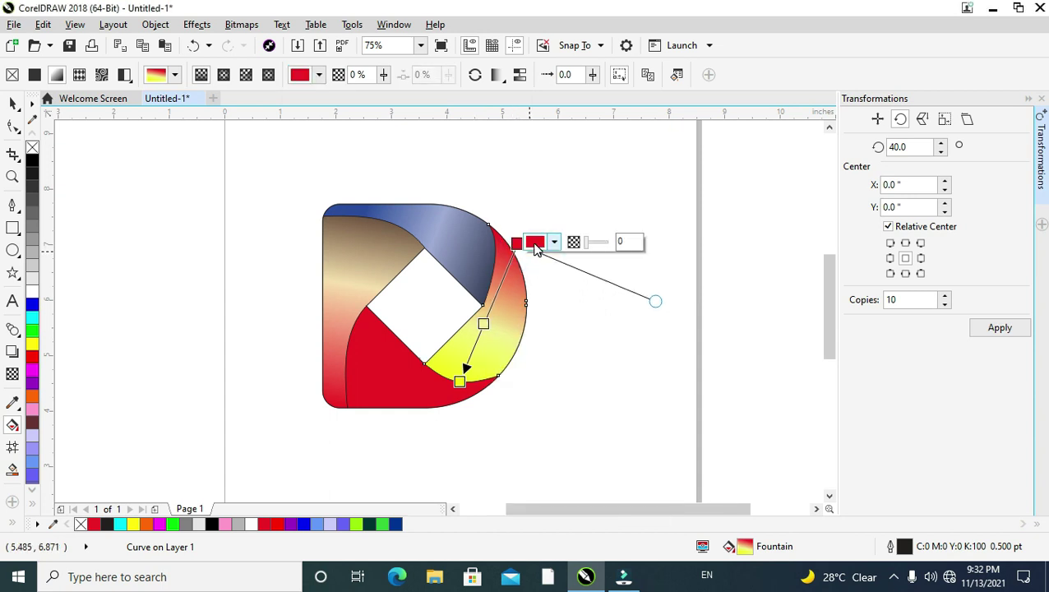
pyautogui.click(536, 243)
pyautogui.moveTo(632, 399); pyautogui.dragTo(632, 376)
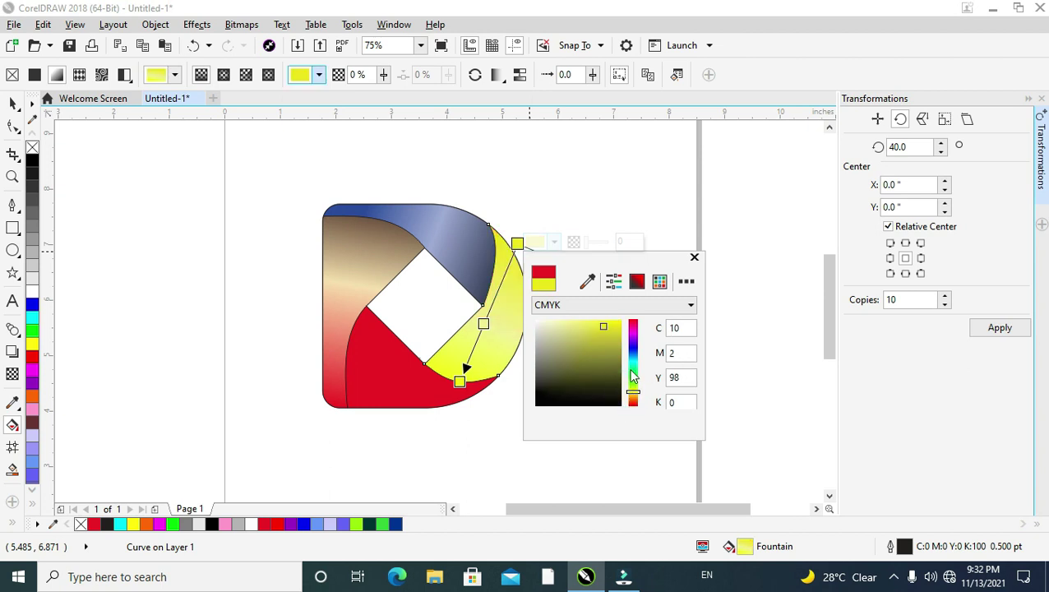
# Lighten the right gradient's middle stop to pale cream, C1 M0 Y20 K0.
pyautogui.click(483, 325)
pyautogui.click(503, 322)
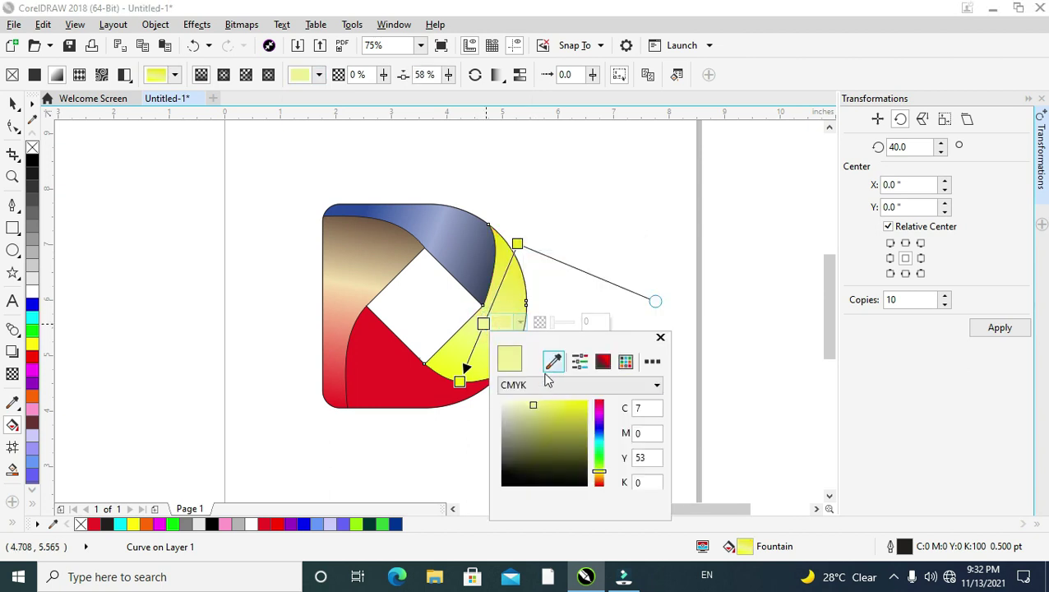
pyautogui.click(517, 402)
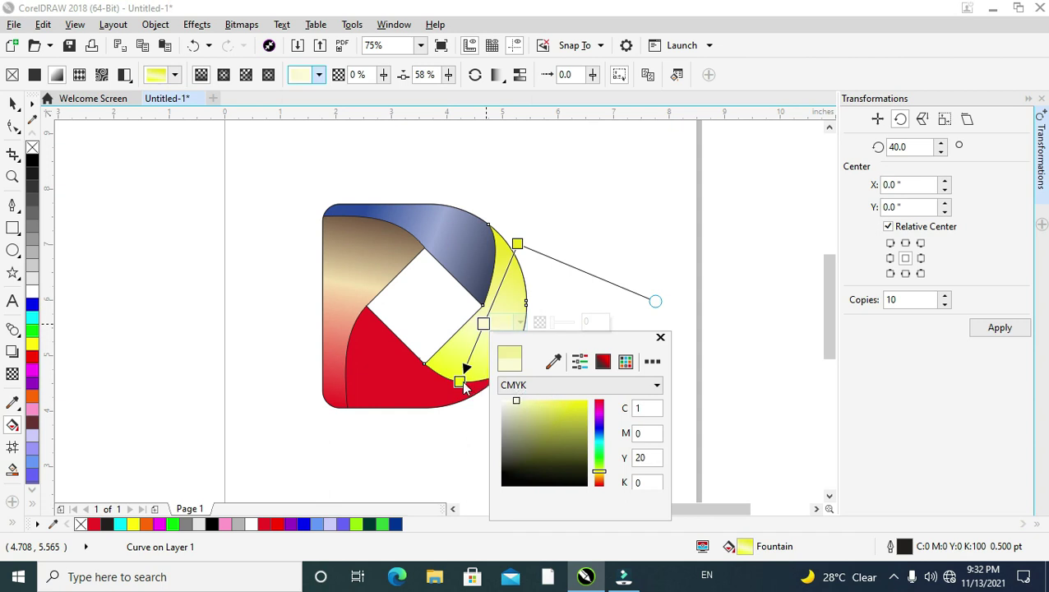
# Move the right gradient's end node just below the region's lower edge and recolour it dark olive.
pyautogui.click(460, 382)
pyautogui.moveTo(461, 380); pyautogui.dragTo(452, 392)
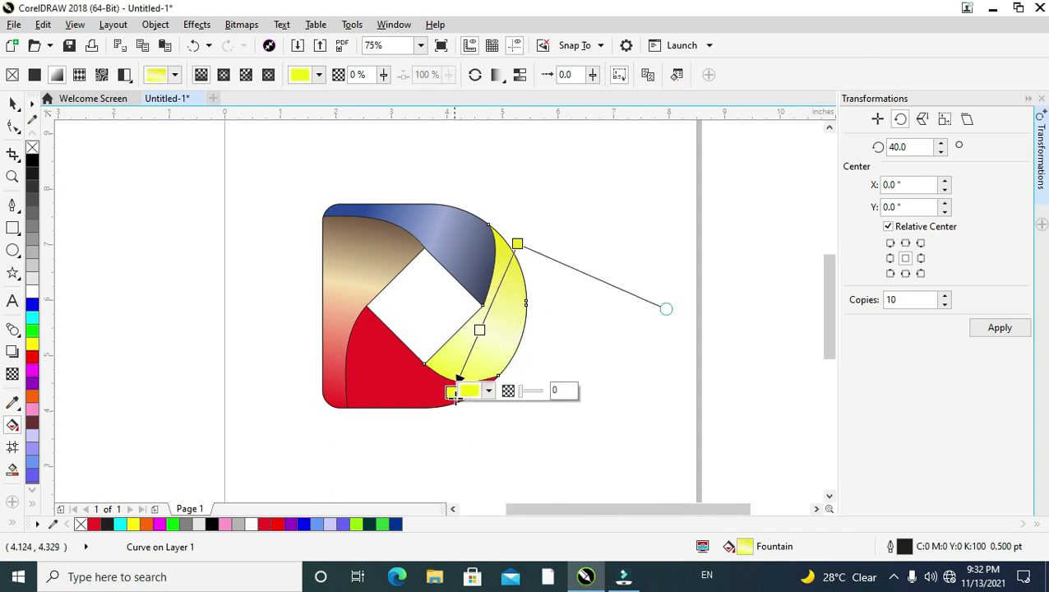
pyautogui.click(475, 392)
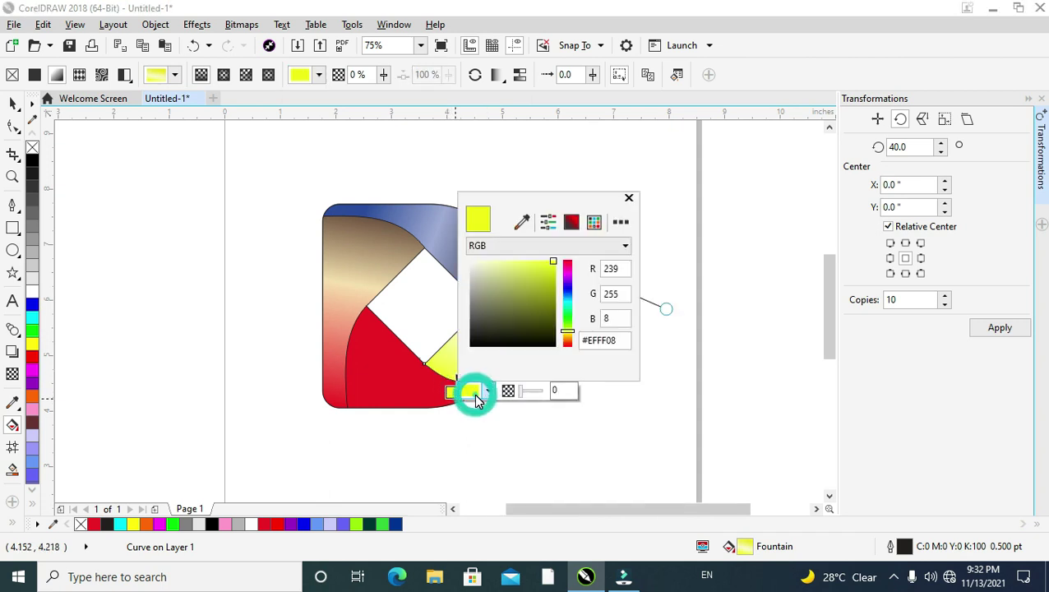
pyautogui.click(539, 323)
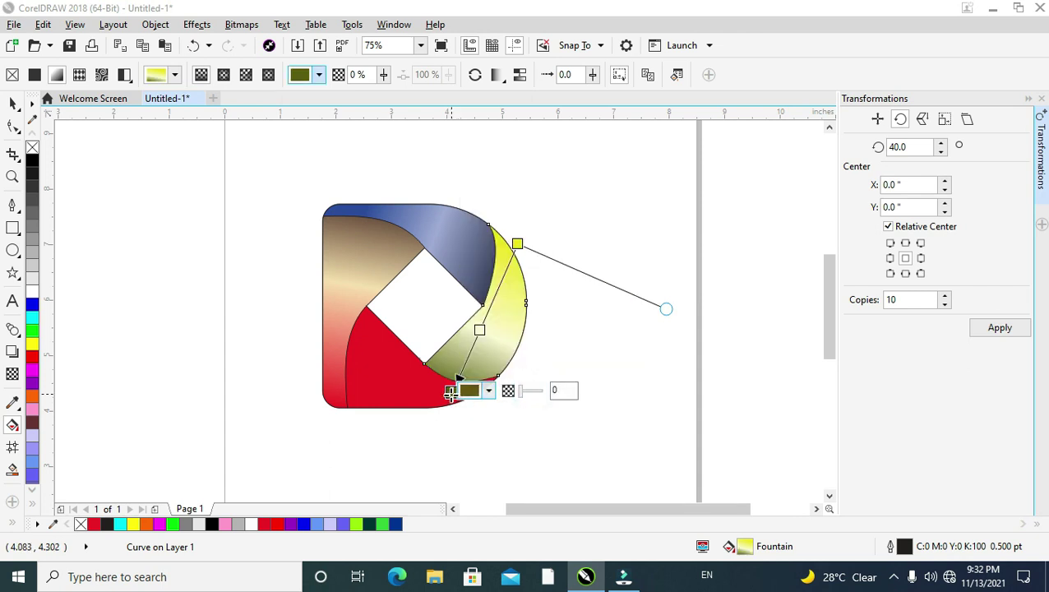
# Lengthen the right region's gradient by moving its end node down-left to the D's lower edge and its start node further outside the curve.
pyautogui.moveTo(450, 393); pyautogui.dragTo(443, 404)
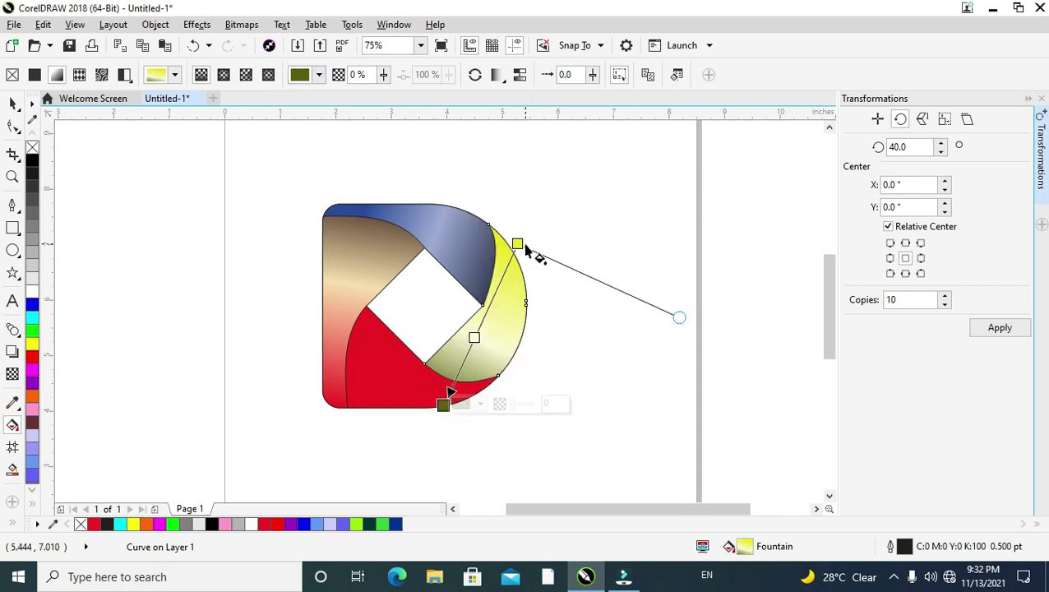
pyautogui.moveTo(526, 245); pyautogui.dragTo(557, 222)
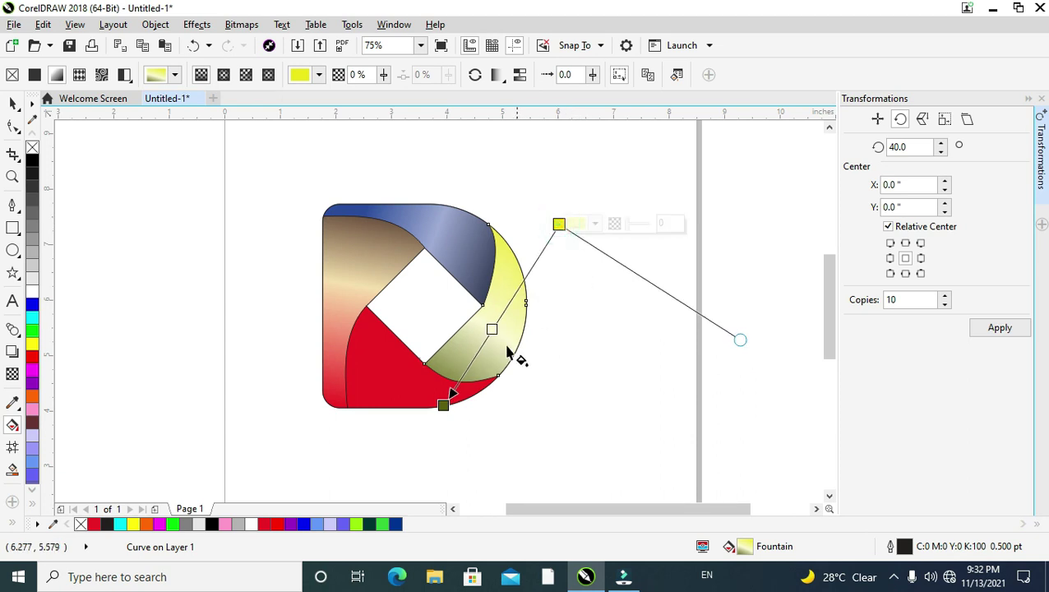
# Apply a linear fountain fill across the bottom red region from its left edge toward the lower right, with a bright green #00FF4C end node.
pyautogui.click(409, 386)
pyautogui.moveTo(346, 350); pyautogui.dragTo(443, 399)
pyautogui.click(368, 425)
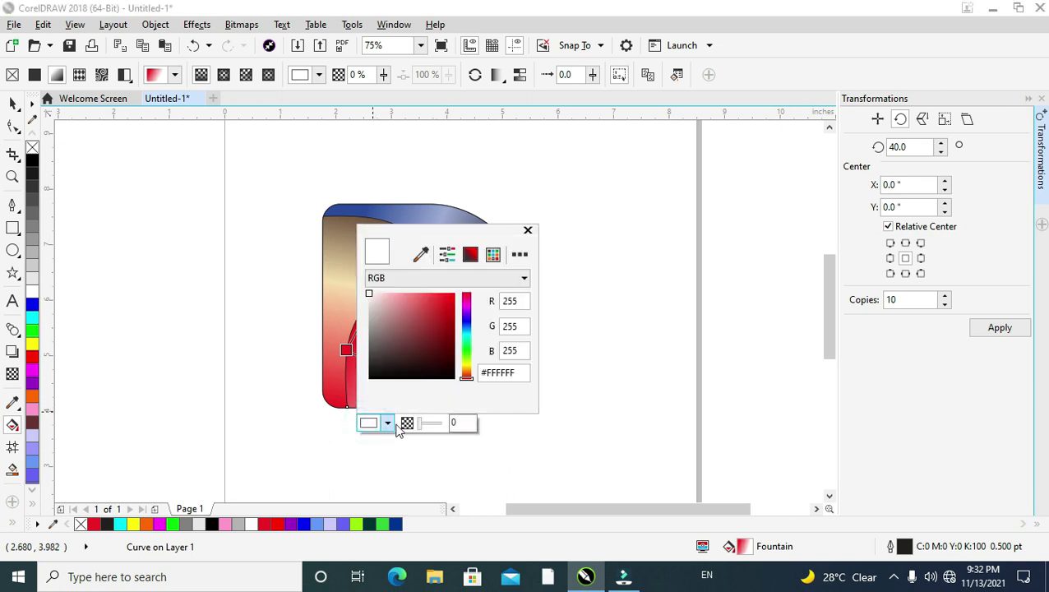
pyautogui.click(444, 371)
pyautogui.moveTo(462, 377); pyautogui.dragTo(467, 346)
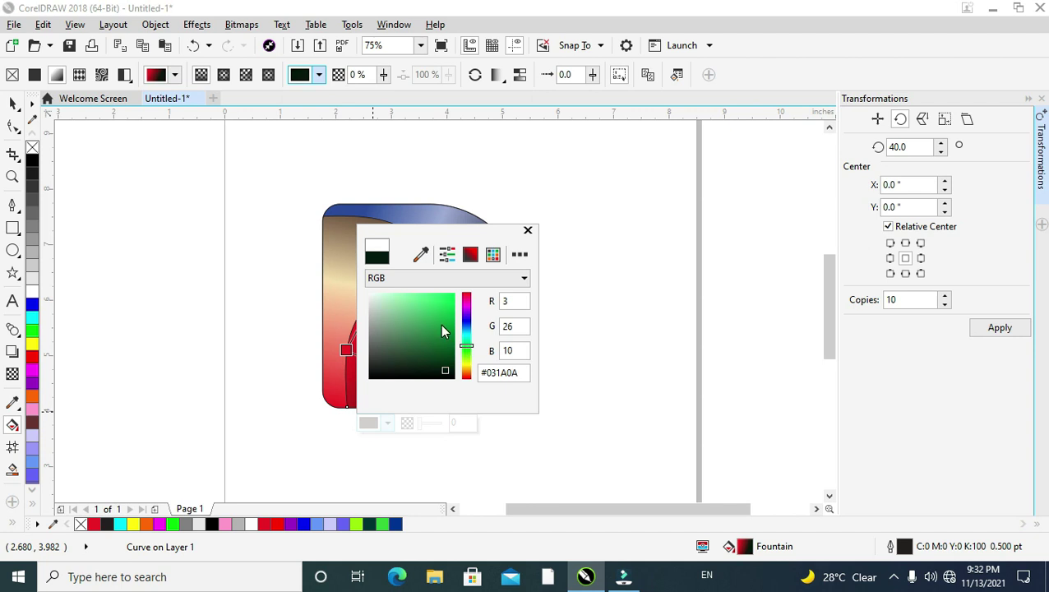
pyautogui.click(449, 306)
pyautogui.click(590, 380)
# Recolour the start node of the bottom region's gradient from red to a medium green.
pyautogui.click(348, 349)
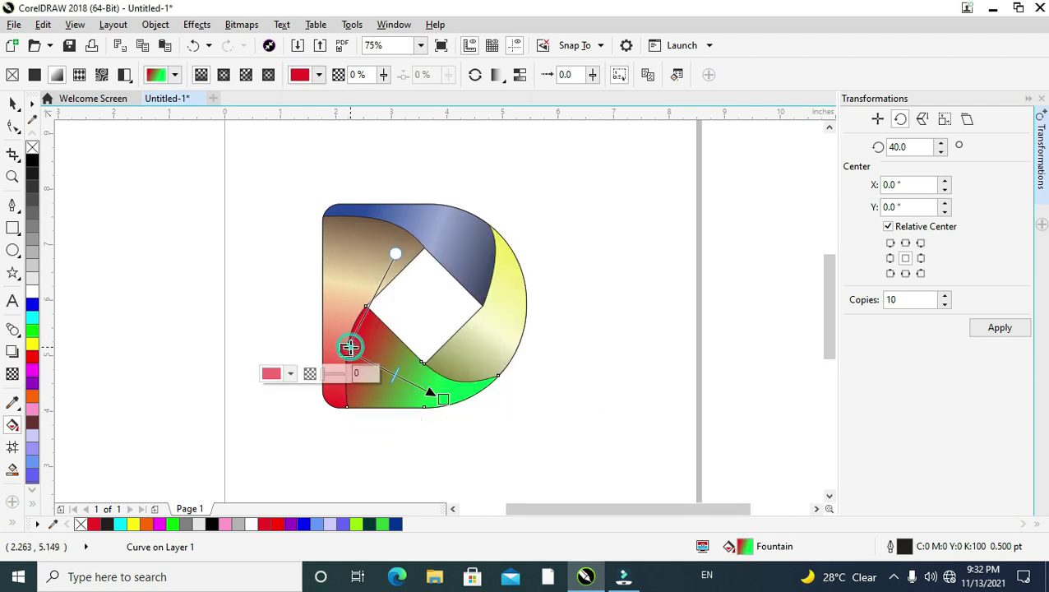
pyautogui.click(271, 373)
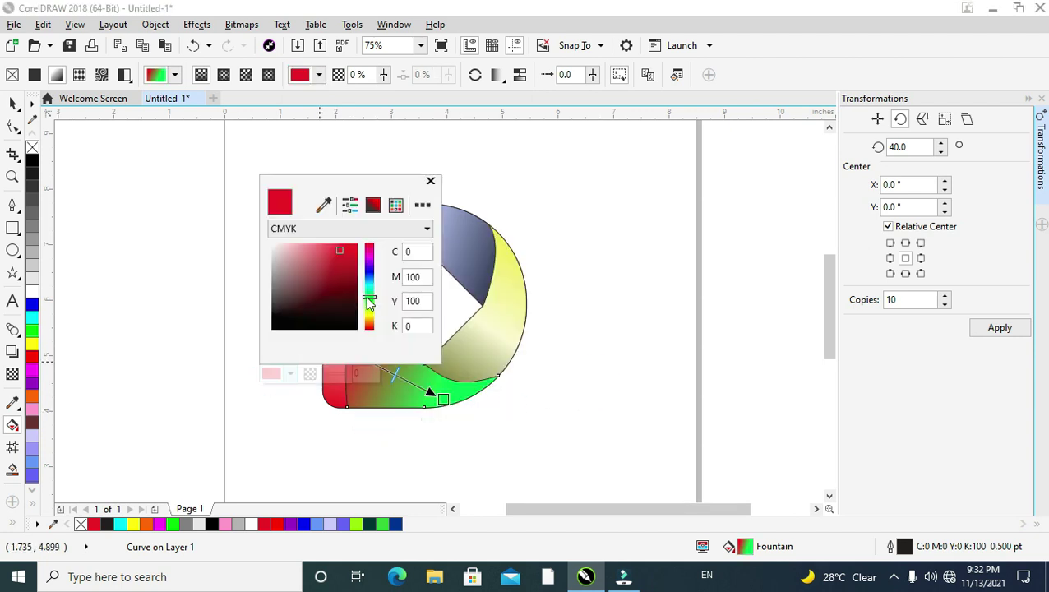
pyautogui.click(369, 299)
pyautogui.click(335, 283)
pyautogui.click(337, 280)
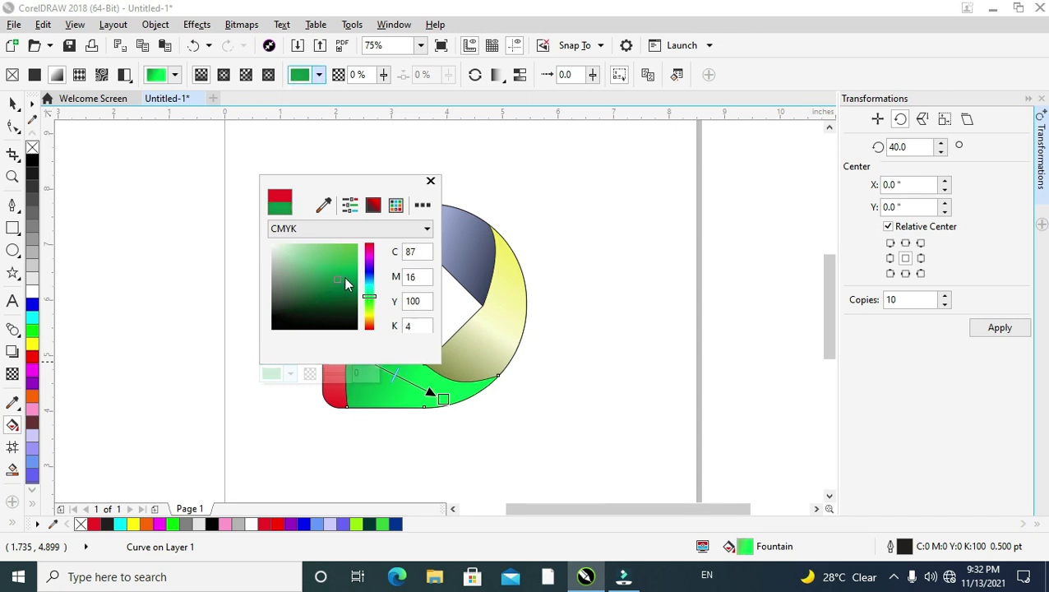
pyautogui.click(343, 278)
pyautogui.click(349, 281)
pyautogui.click(402, 417)
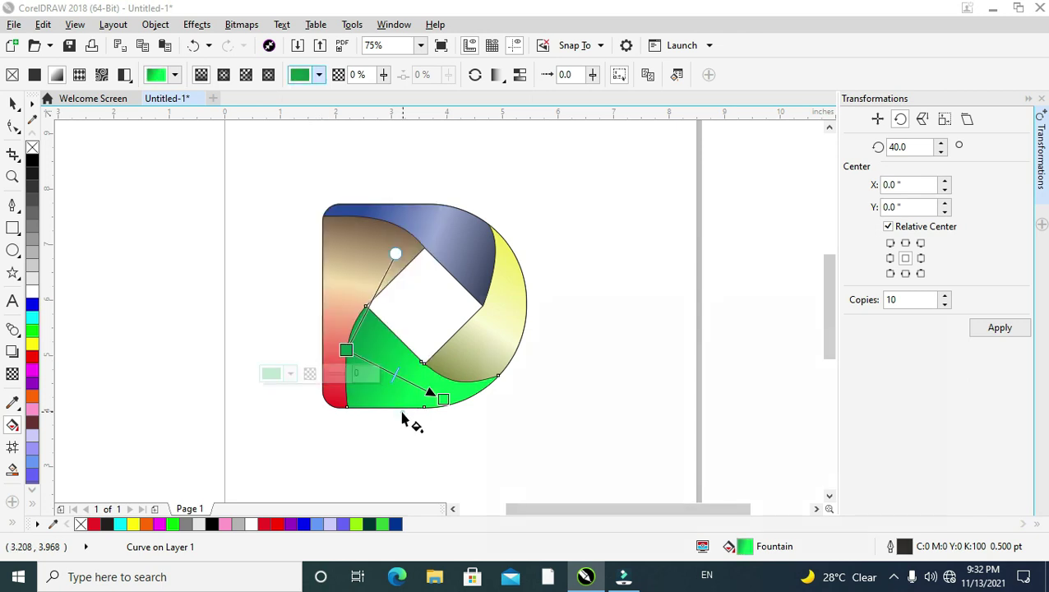
# Add a colour stop at 38% on the bottom region's gradient and make it light green, C40 M0 Y53 K0.
pyautogui.doubleClick(383, 368)
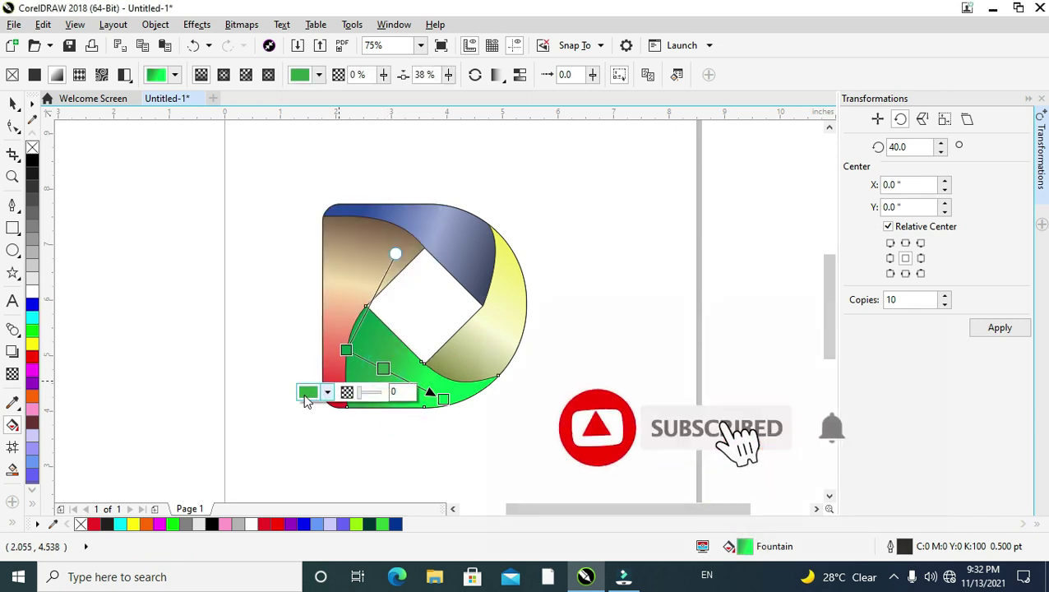
pyautogui.click(306, 393)
pyautogui.click(342, 270)
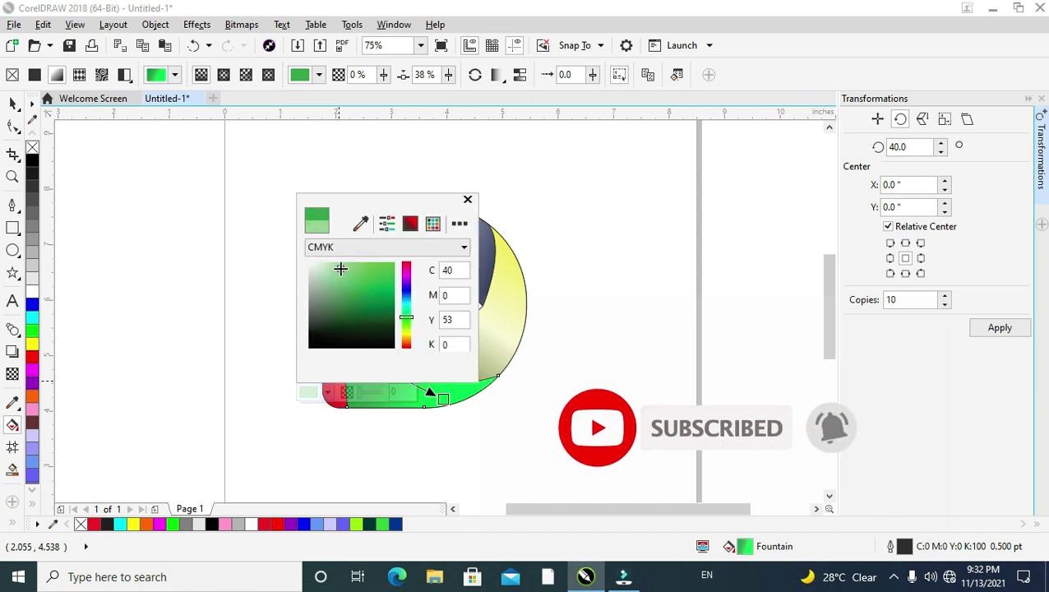
pyautogui.click(478, 431)
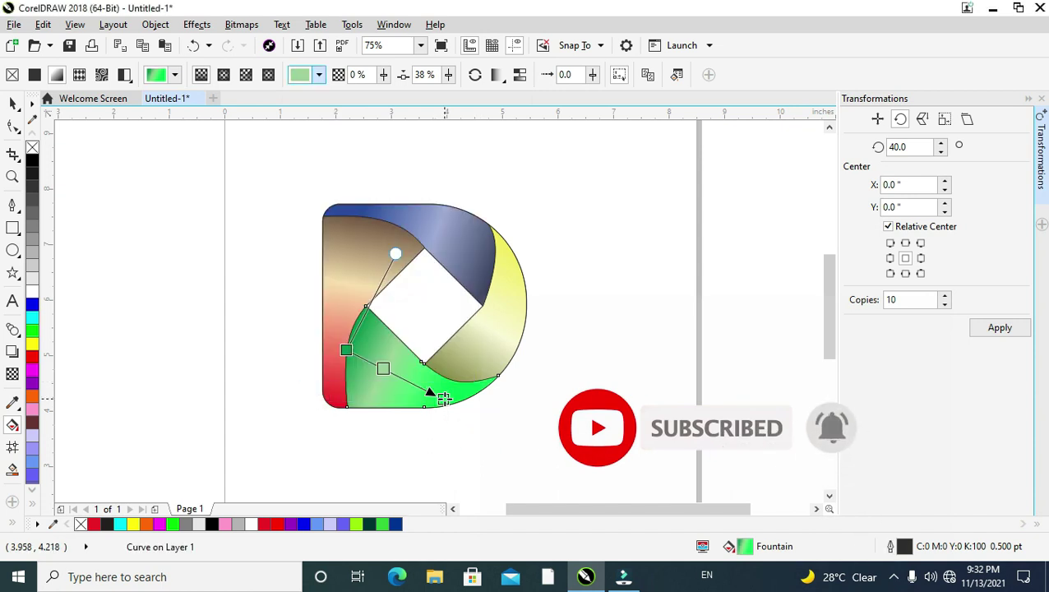
# Move the bottom gradient's end node past the D's lower-right edge and recolour it dark green, shifting the light middle stop along the gradient.
pyautogui.moveTo(443, 402); pyautogui.dragTo(476, 403)
pyautogui.moveTo(396, 370); pyautogui.dragTo(403, 375)
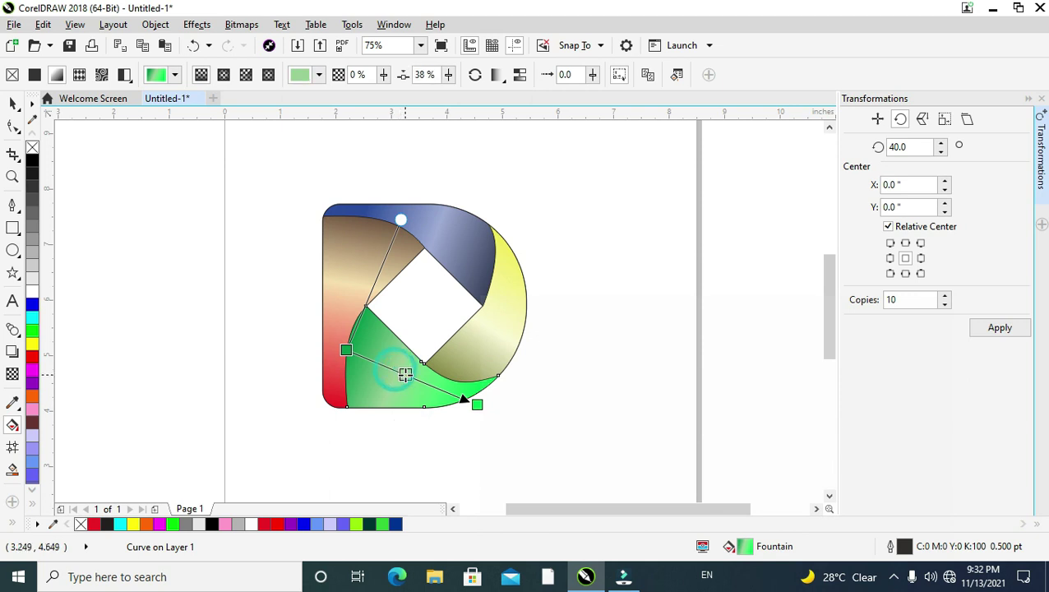
pyautogui.click(479, 407)
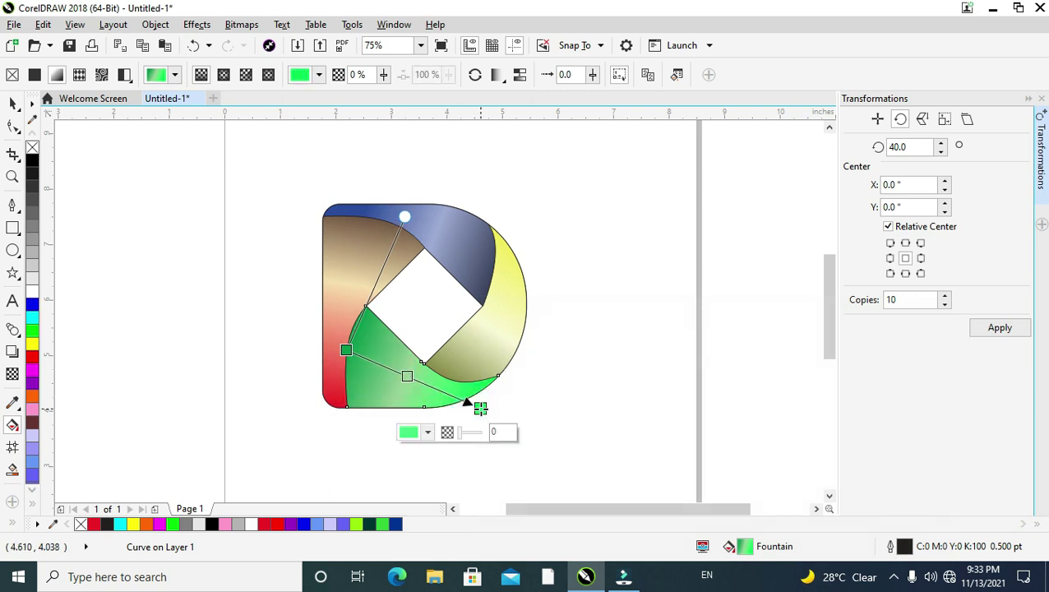
pyautogui.click(409, 431)
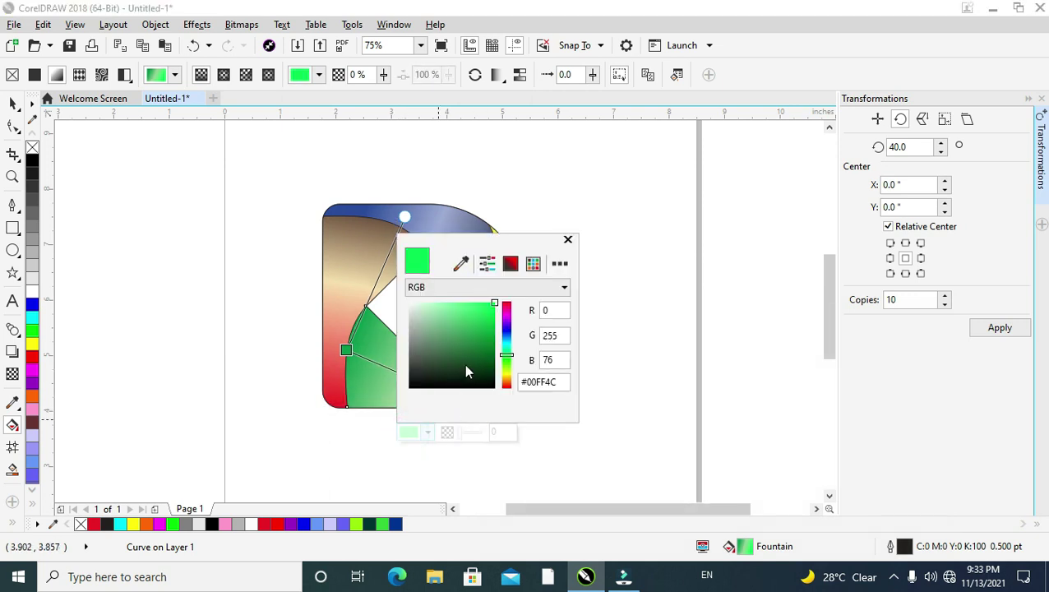
pyautogui.moveTo(484, 344); pyautogui.dragTo(485, 351)
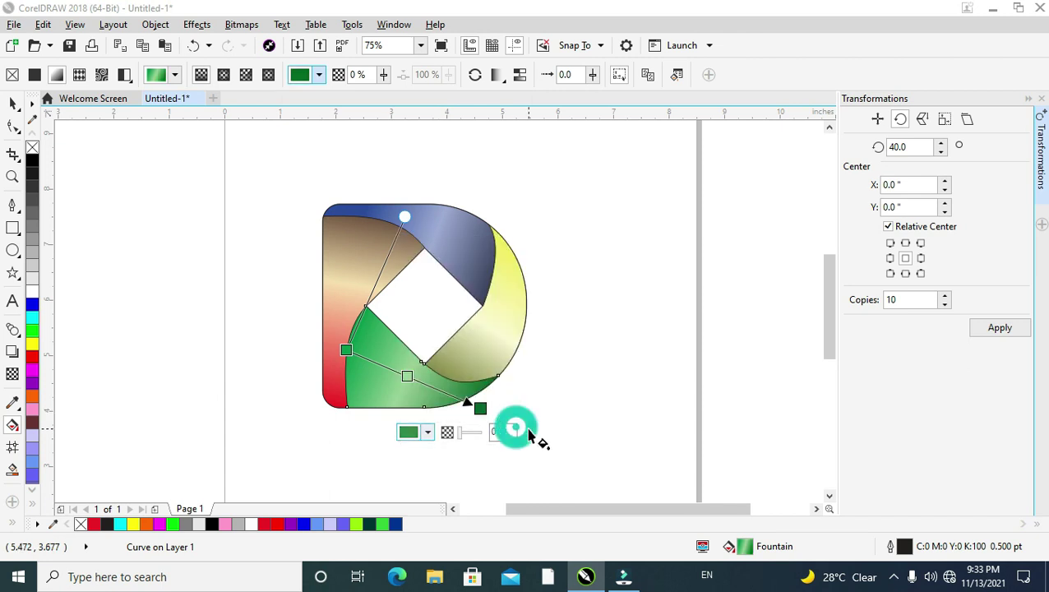
pyautogui.moveTo(481, 410); pyautogui.dragTo(489, 408)
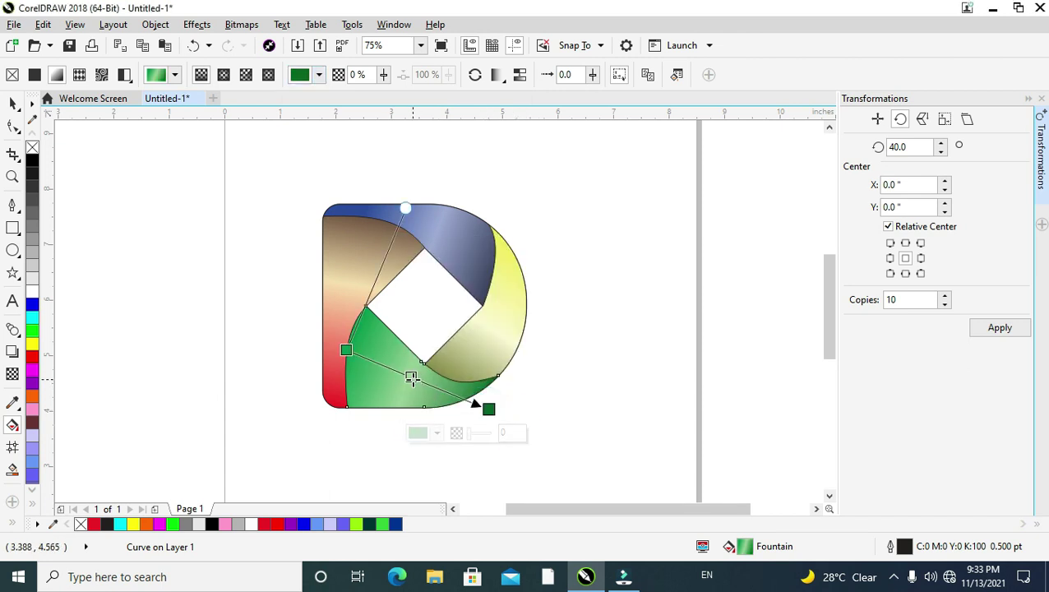
pyautogui.click(407, 377)
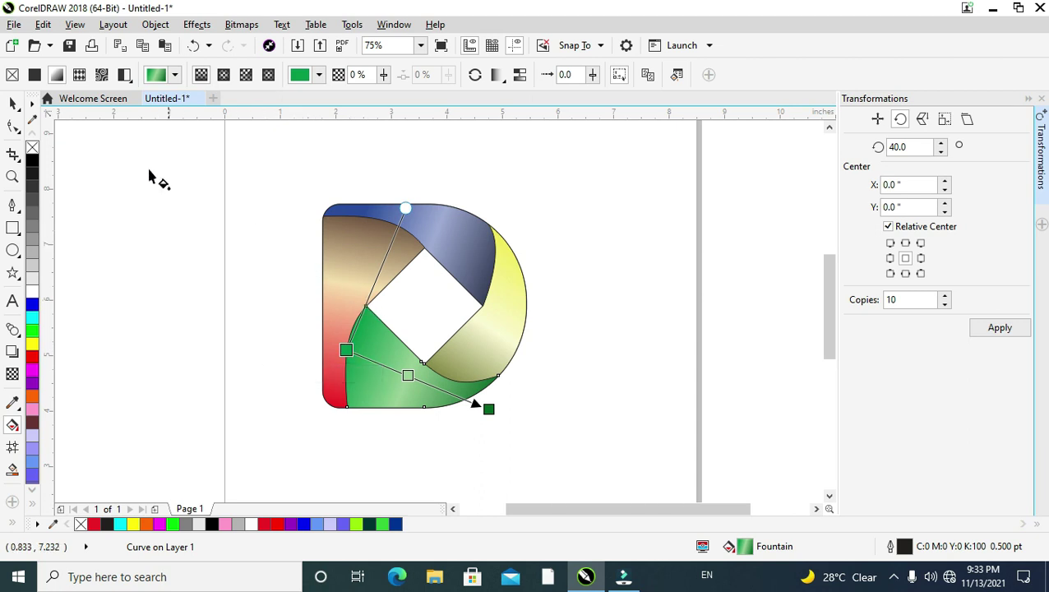
# Select all the objects of the D logo and set their outline width to None.
pyautogui.click(13, 103)
pyautogui.moveTo(313, 174); pyautogui.dragTo(429, 300)
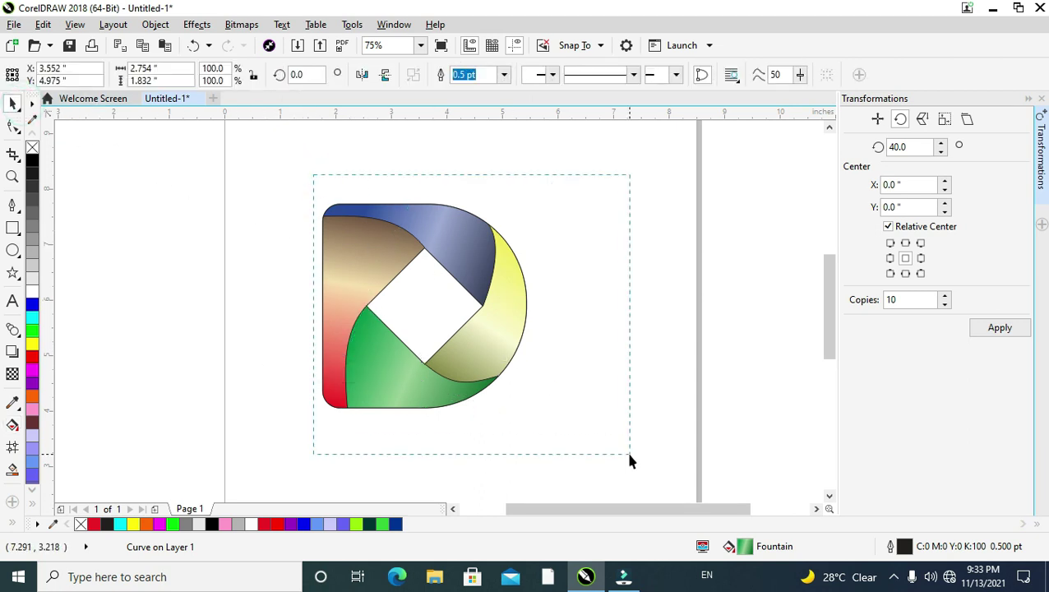
pyautogui.moveTo(629, 459); pyautogui.dragTo(629, 459)
pyautogui.click(666, 74)
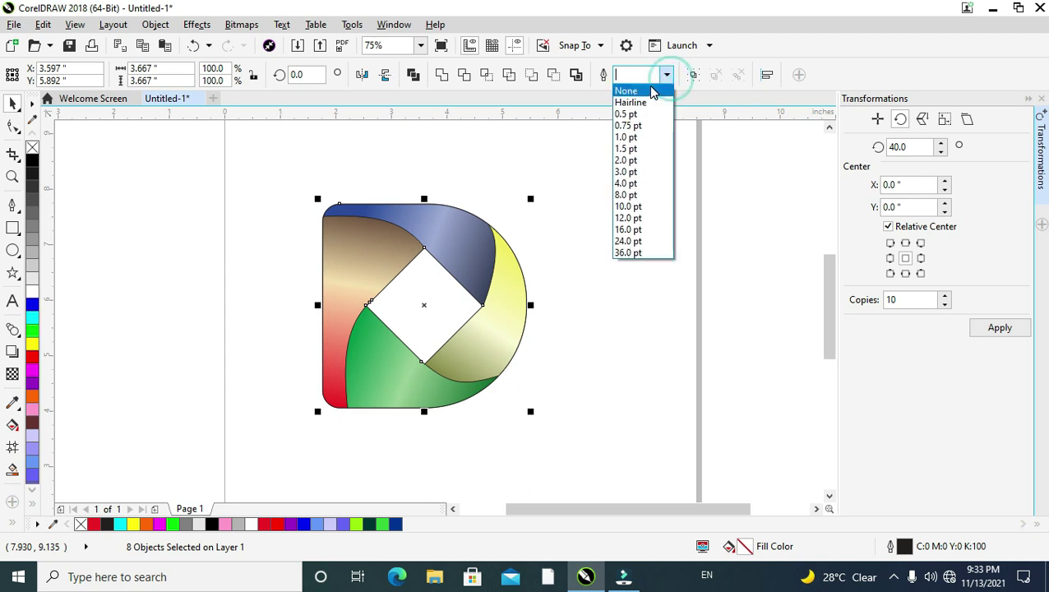
pyautogui.click(627, 92)
pyautogui.click(607, 153)
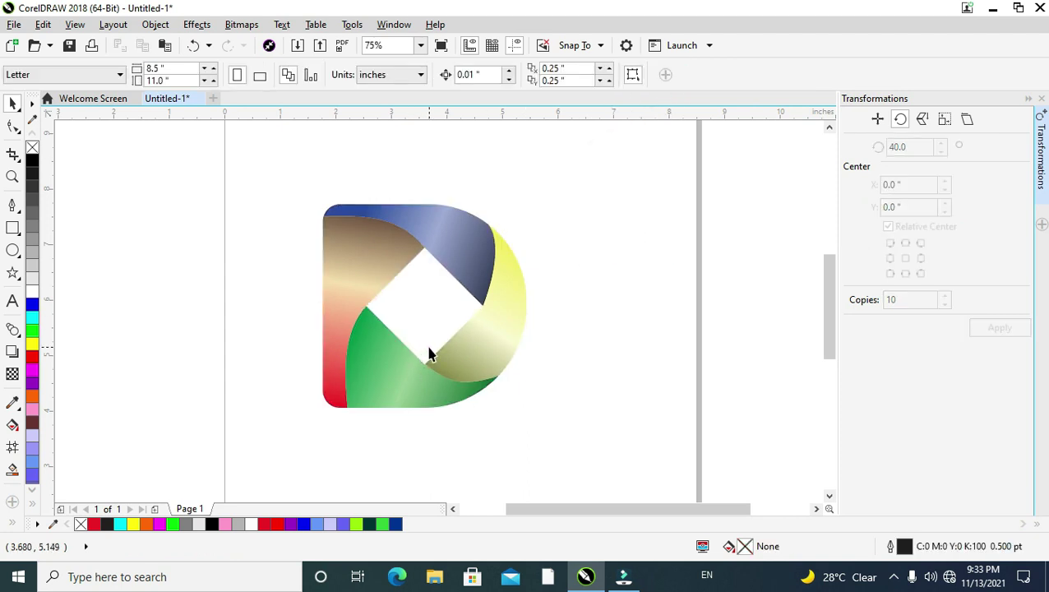
pyautogui.scroll(2, 429, 354)
pyautogui.scroll(-2, 429, 354)
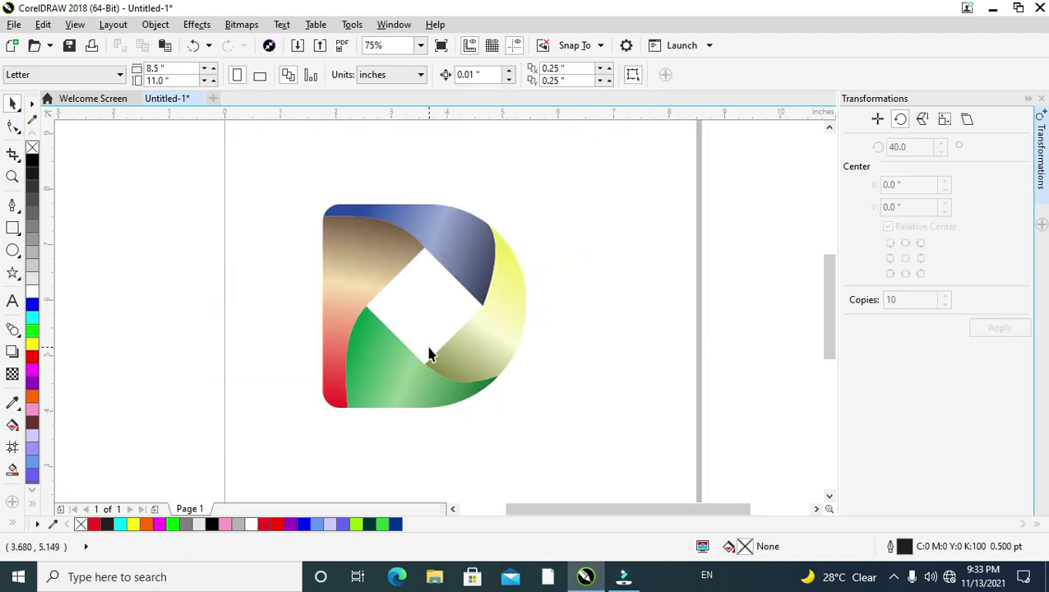